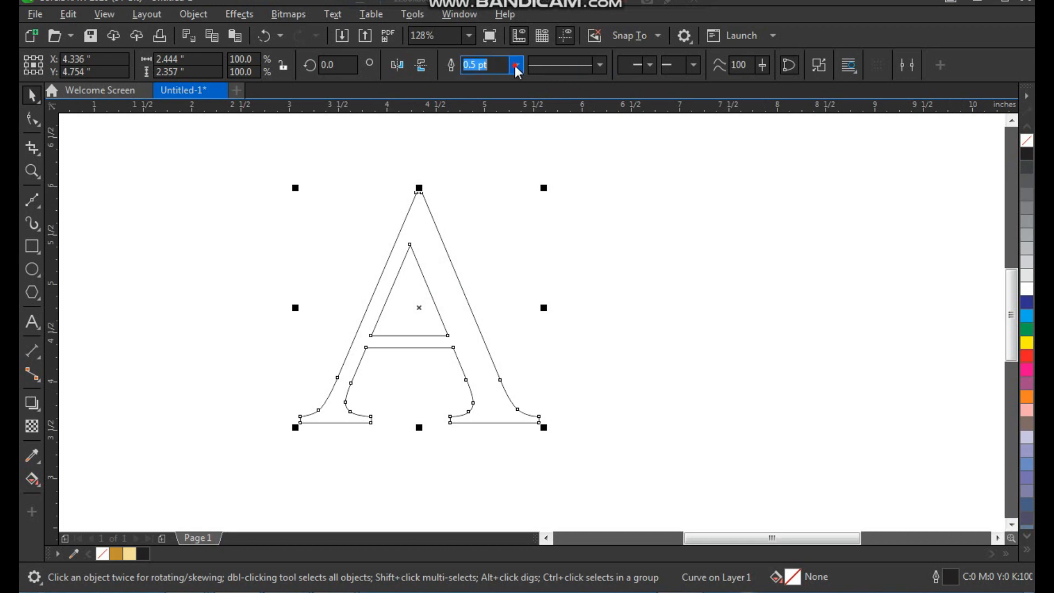
Set the letter A's outline width to 2.0 pt and move the letter slightly to the right
left_click(497, 152)
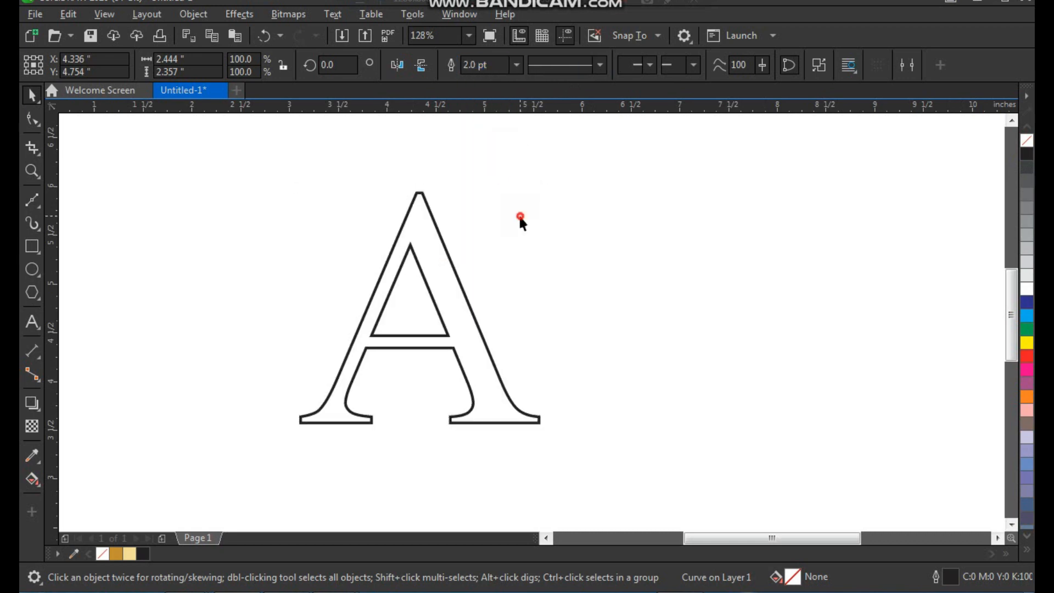
left_click_drag(452, 295, 481, 290)
left_click(611, 291)
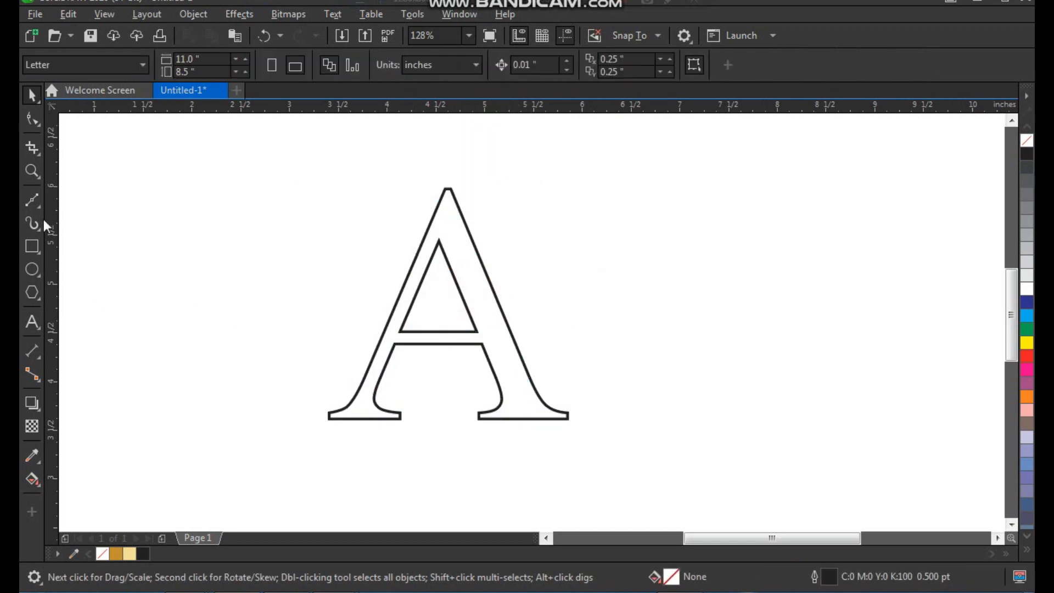
Draw a closed two-node diagonal with the Bézier tool from above the A's apex past its right foot, with a 1.5 pt outline
left_click(31, 202)
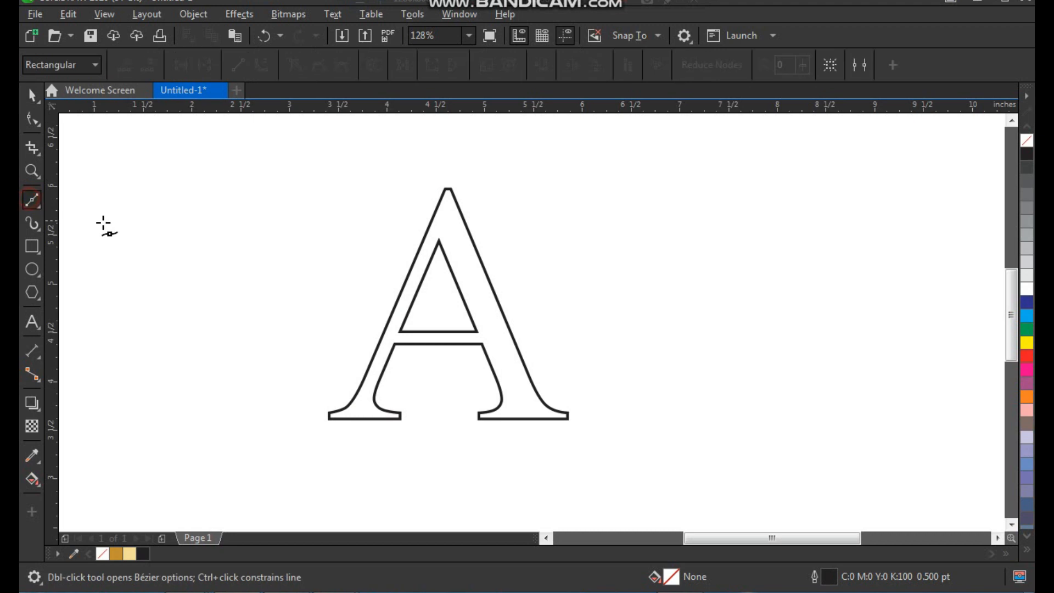
left_click(385, 162)
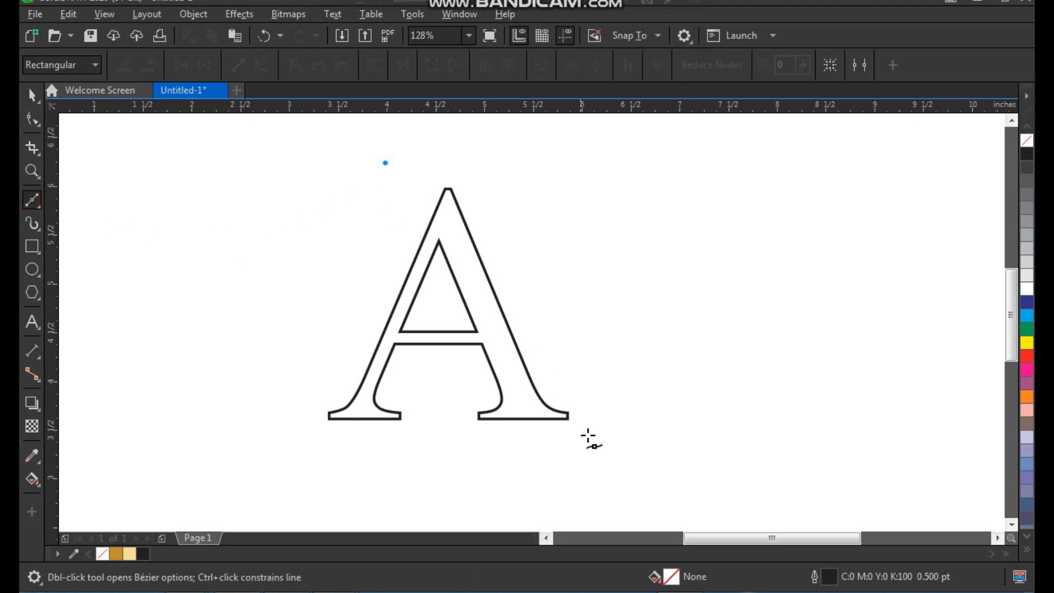
left_click(665, 486)
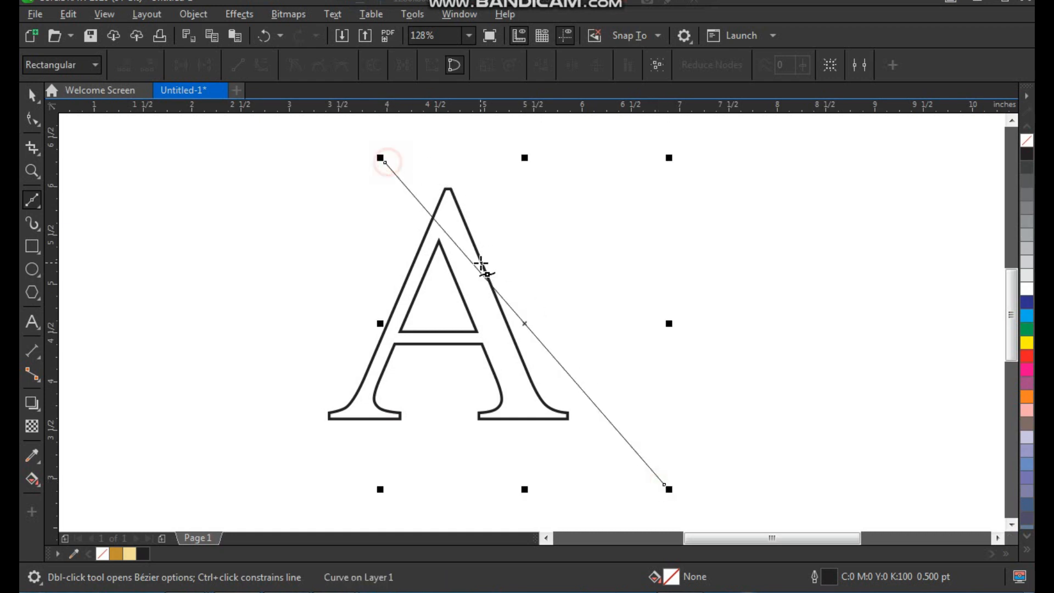
key("space")
left_click(515, 66)
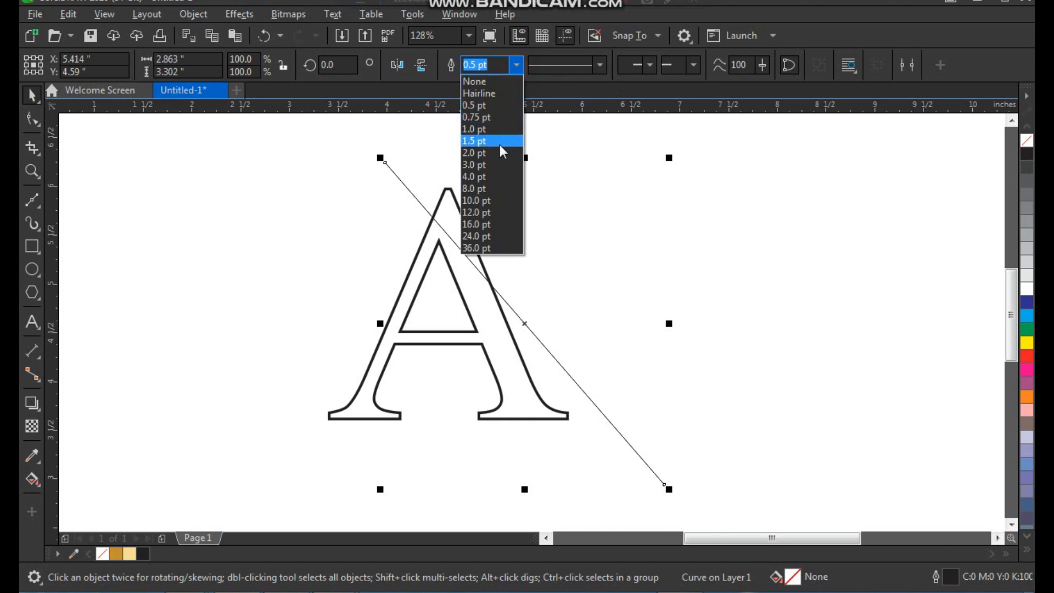
left_click(501, 141)
left_click(249, 181)
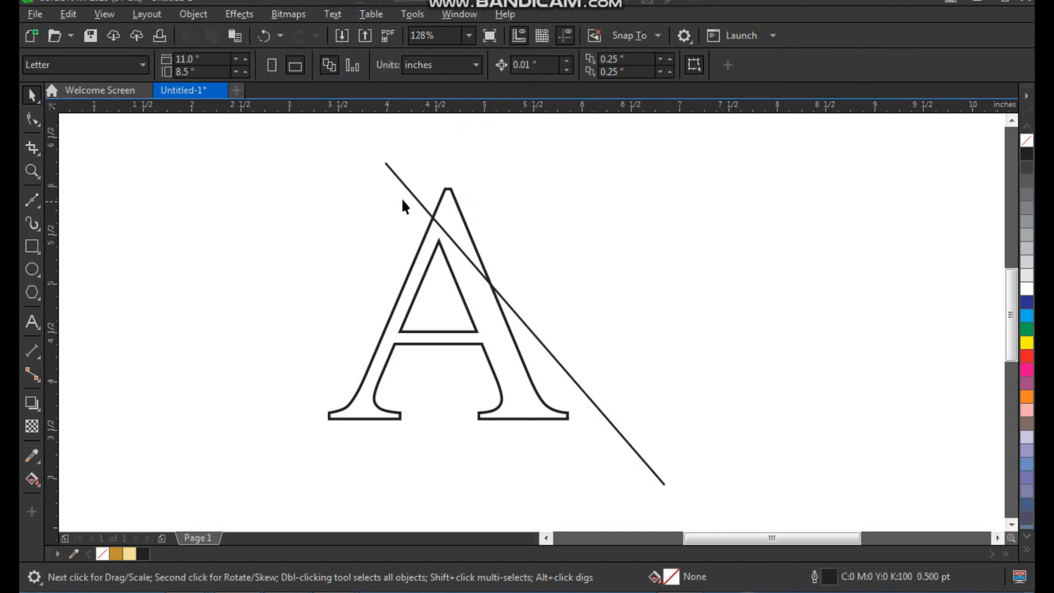
Select all nodes of the diagonal shape and convert its straight segments to curves
left_click(402, 183)
key("F10")
left_click_drag(346, 141, 701, 509)
left_click(261, 66)
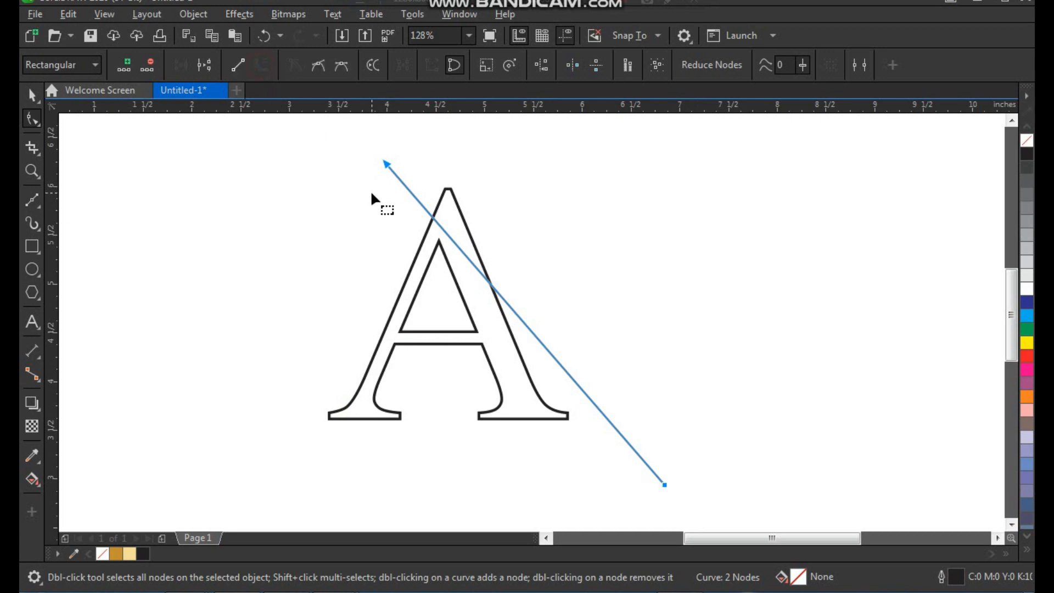
Bend both segments of the diagonal with their control handles into a tapered S-shaped swash following the A's right stem
left_click(385, 163)
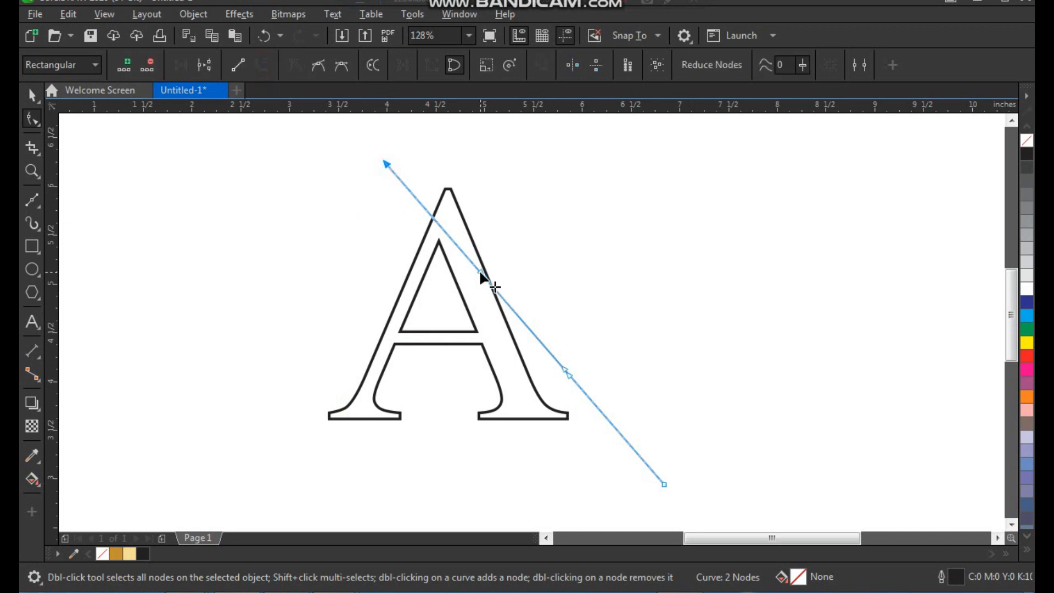
left_click_drag(482, 273, 509, 129)
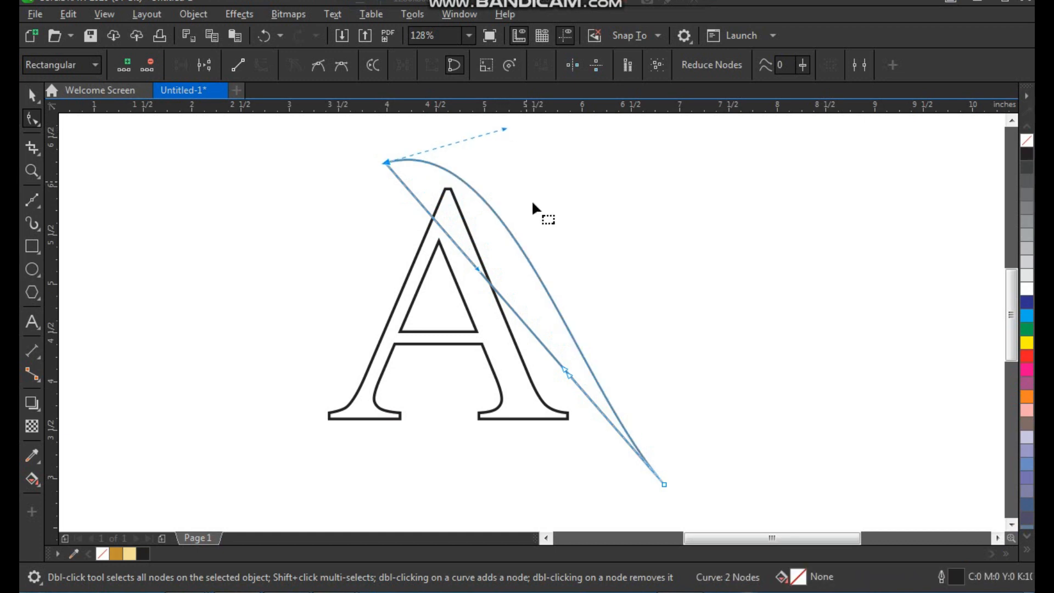
left_click_drag(566, 375, 487, 484)
left_click_drag(505, 130, 517, 128)
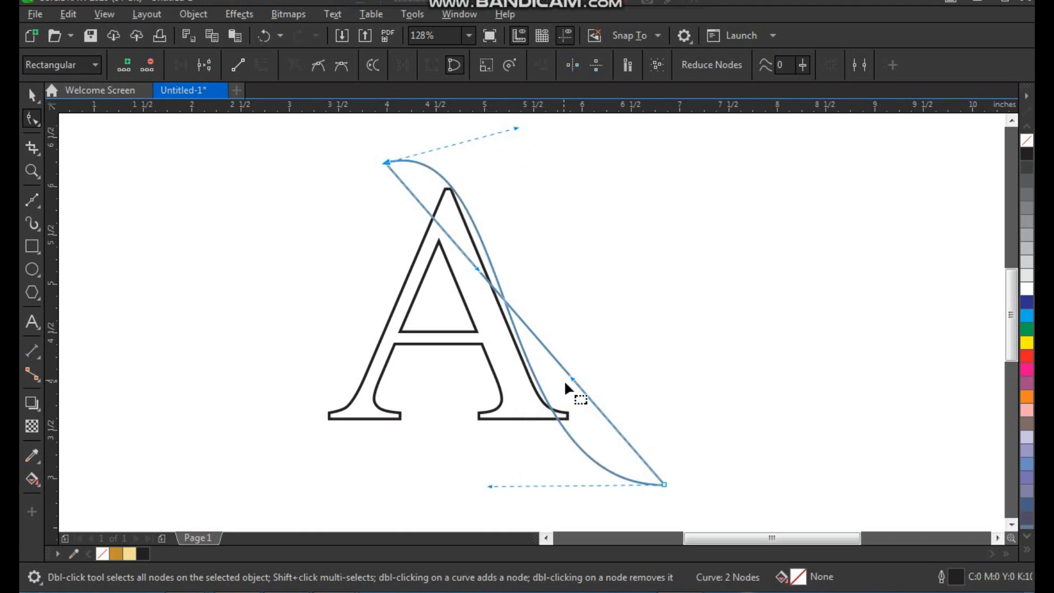
left_click_drag(572, 377, 496, 488)
scroll(535, 311, "down", 1)
key("F2")
left_click_drag(439, 187, 563, 340)
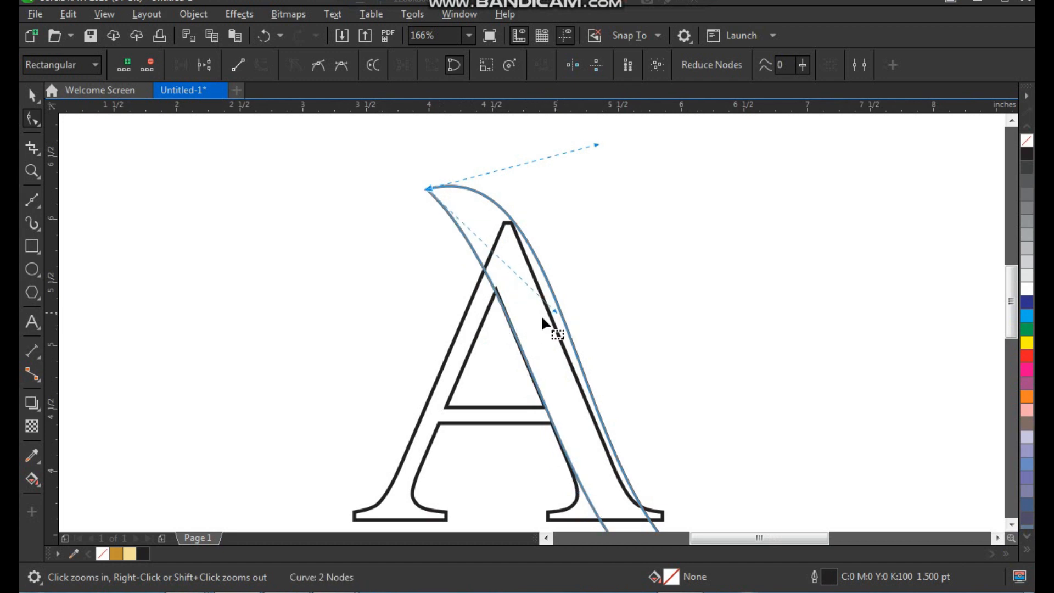
scroll(502, 244, "down", 2)
left_click_drag(440, 179, 693, 443)
key("space")
left_click(589, 242)
Fill the swash shape with white so it covers the letter's right stem
left_click(436, 179)
left_click(448, 189)
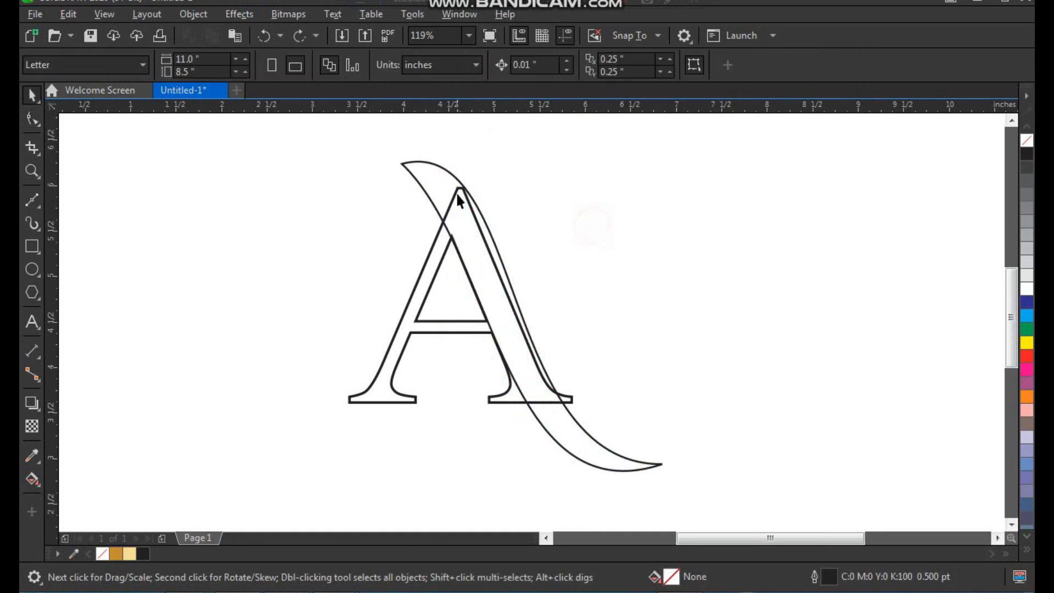
left_click(1026, 289)
left_click(759, 293)
left_click(529, 361)
left_click(616, 383)
key("F3")
key("F2")
left_click_drag(439, 250, 654, 442)
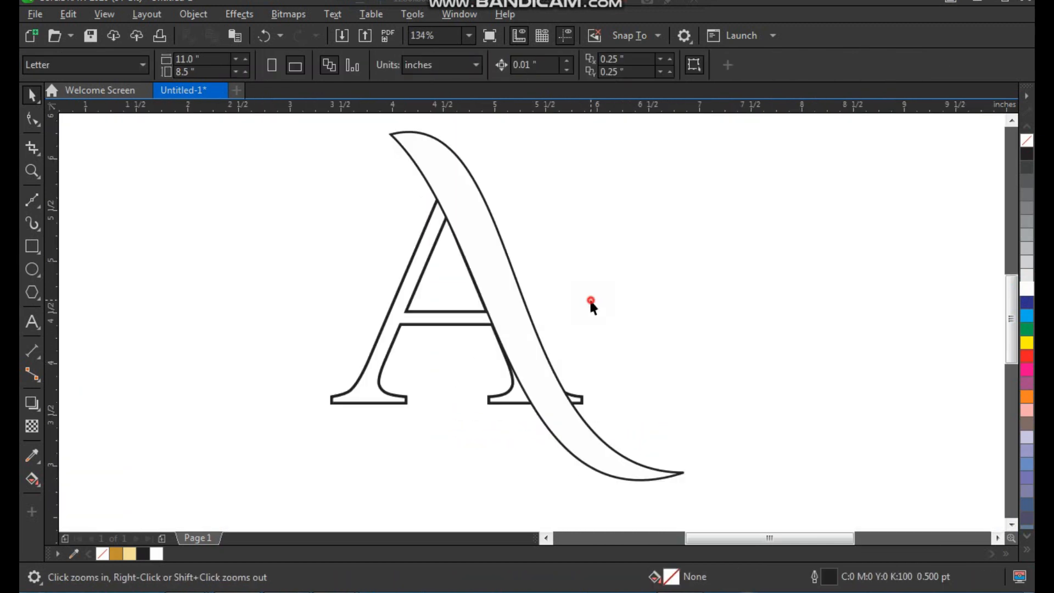
right_click(580, 338)
left_click_drag(459, 235, 656, 432)
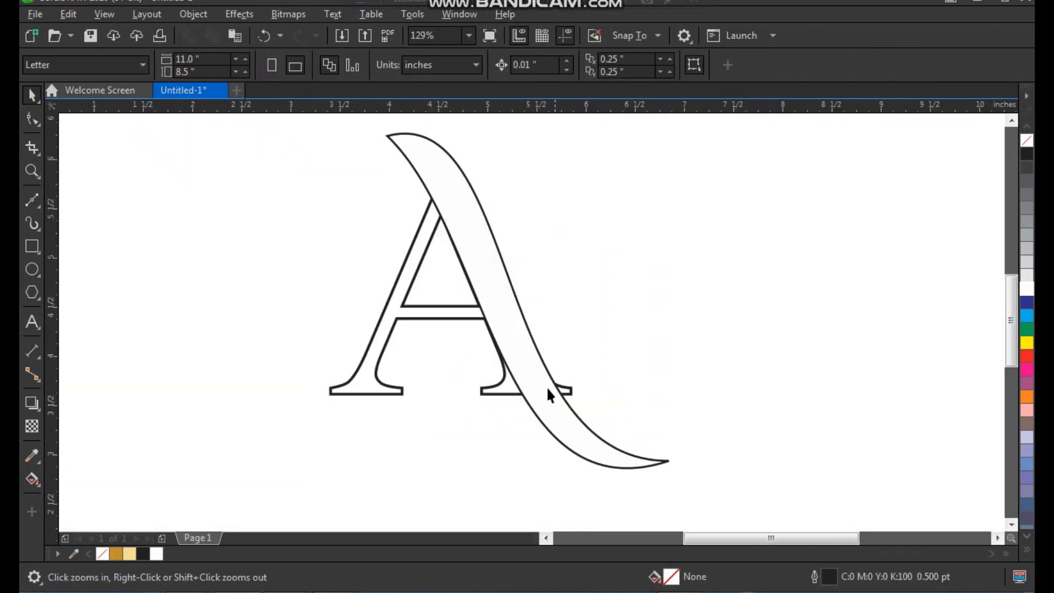
Use Smart Fill to create blue-grey filled pieces (C:40 M:20 Y:0 K:40) from the A's left part and the swash
left_click(32, 479)
left_click(70, 496)
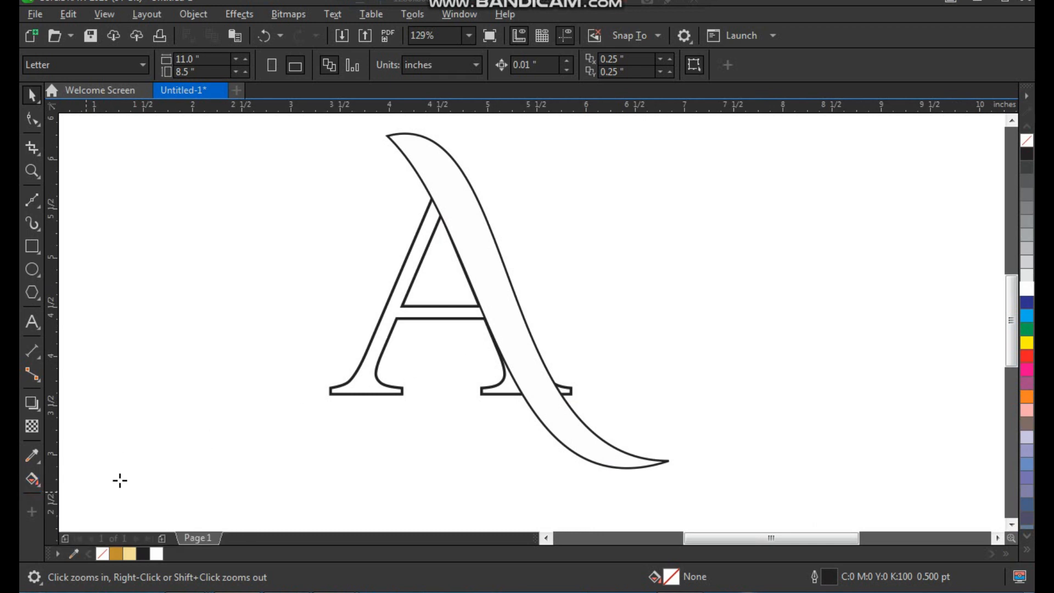
left_click(368, 382)
left_click(469, 228)
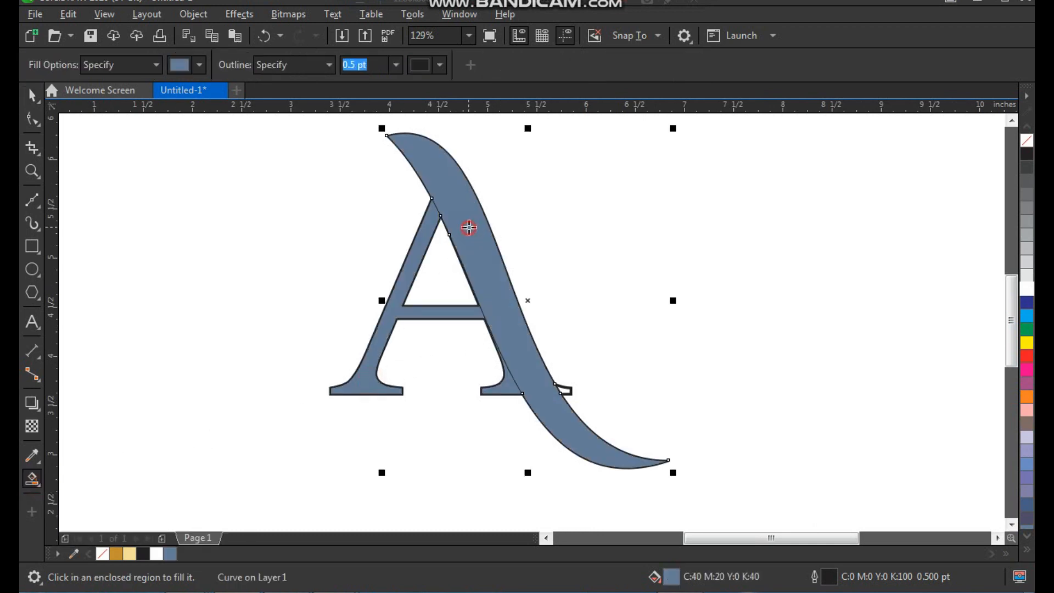
key("space")
left_click(607, 293)
Delete the original outlined letter A from behind the filled pieces
left_click_drag(498, 391, 504, 400)
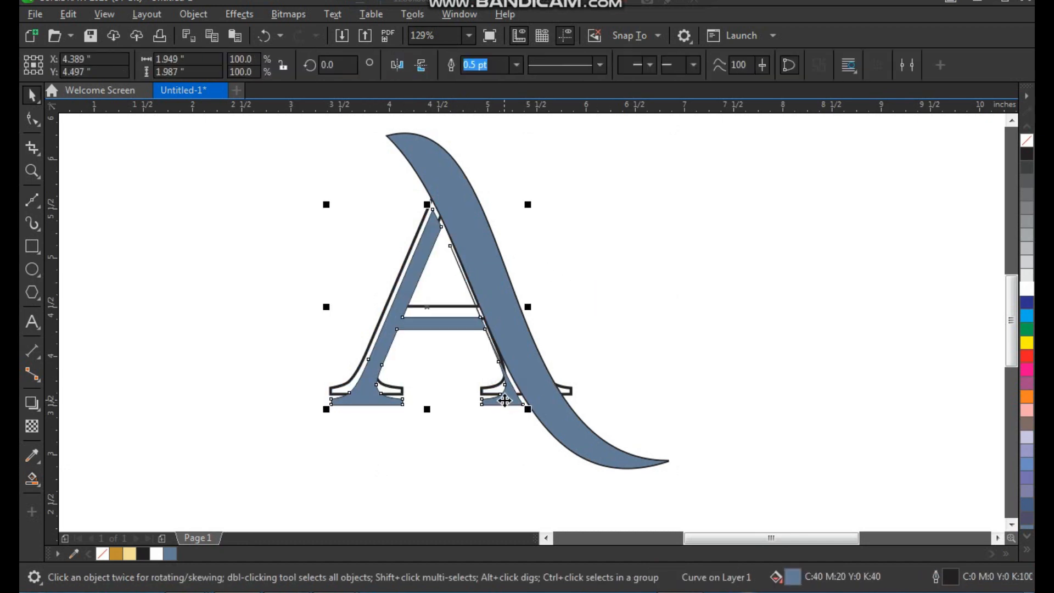
key("ctrl+z")
key("F2")
left_click_drag(409, 275, 604, 450)
left_click_drag(675, 389, 693, 372)
key("ctrl+z")
scroll(500, 362, "down", 2)
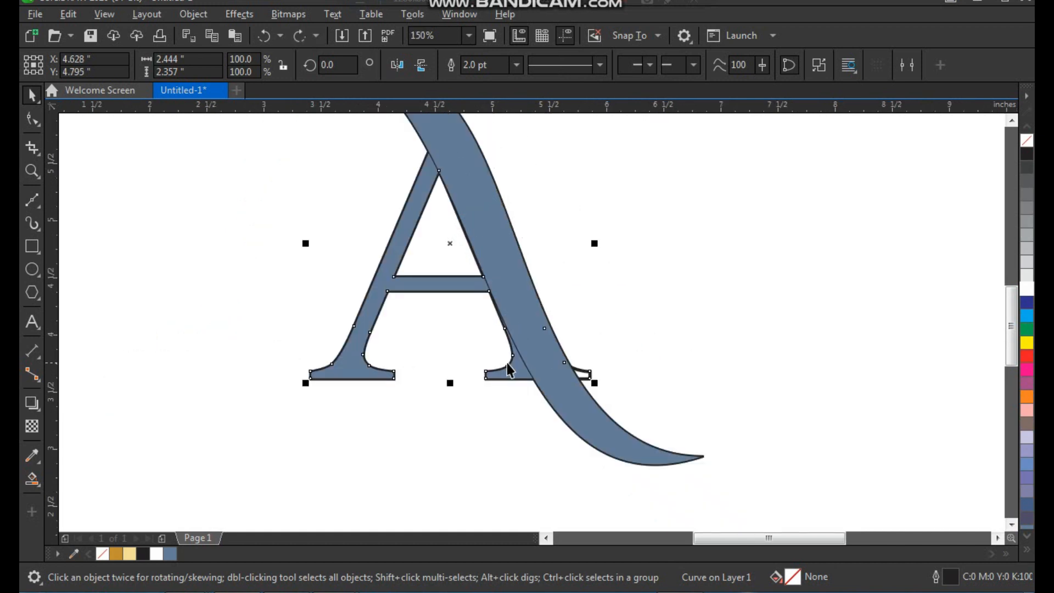
key("Delete")
Delete the nodes of the right serif foot from the filled left piece of the A
left_click_drag(511, 371, 501, 382)
key("ctrl+z")
key("F2")
left_click_drag(364, 231, 620, 455)
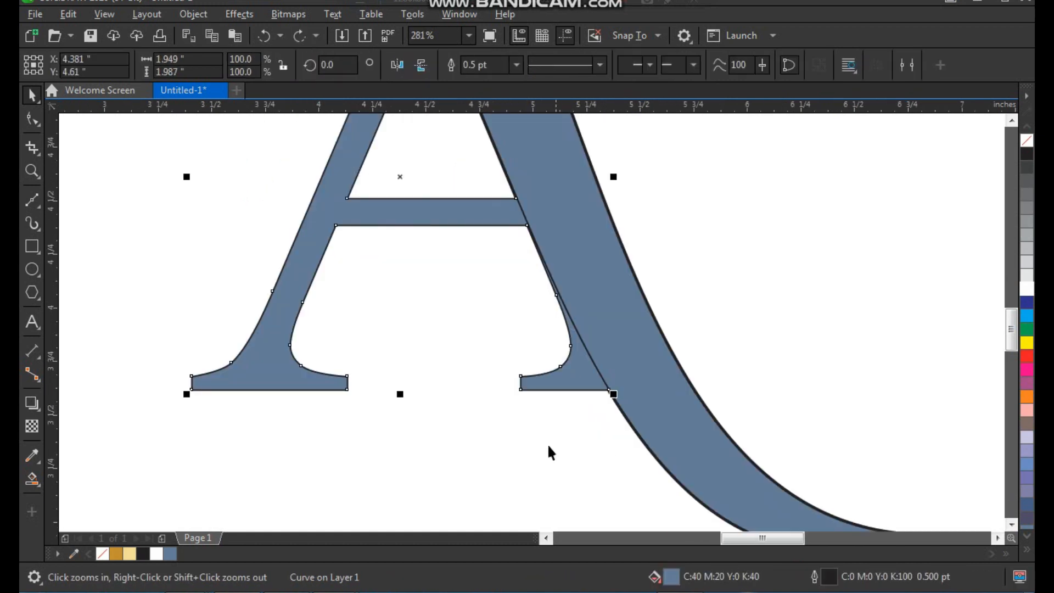
key("F10")
left_click_drag(467, 424, 693, 302)
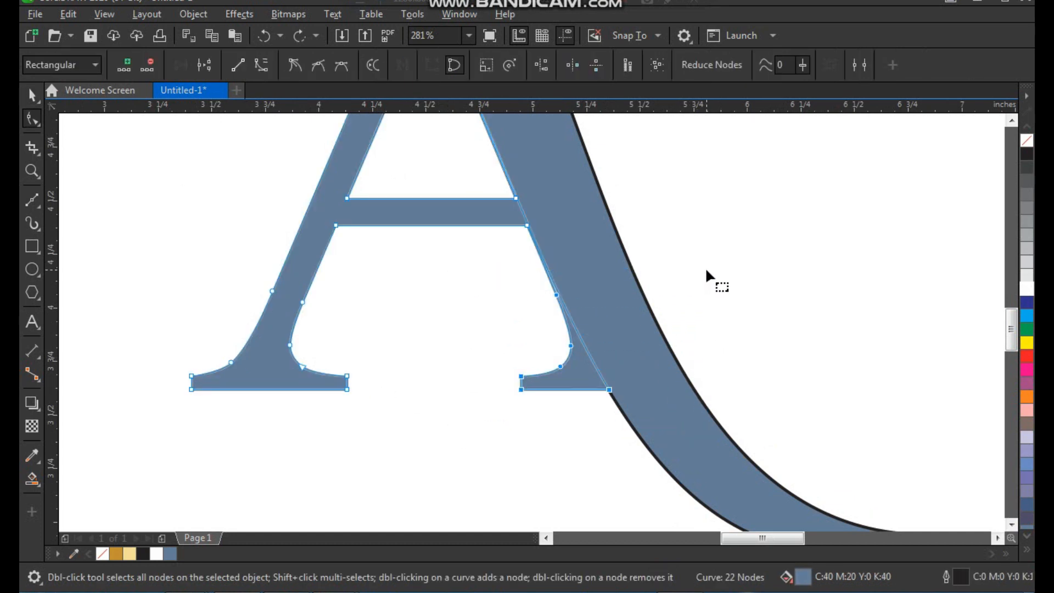
key("Delete")
Convert the remaining segment at the crossbar's right end of the filled A piece to a straight line
left_click(581, 359)
left_click(243, 63)
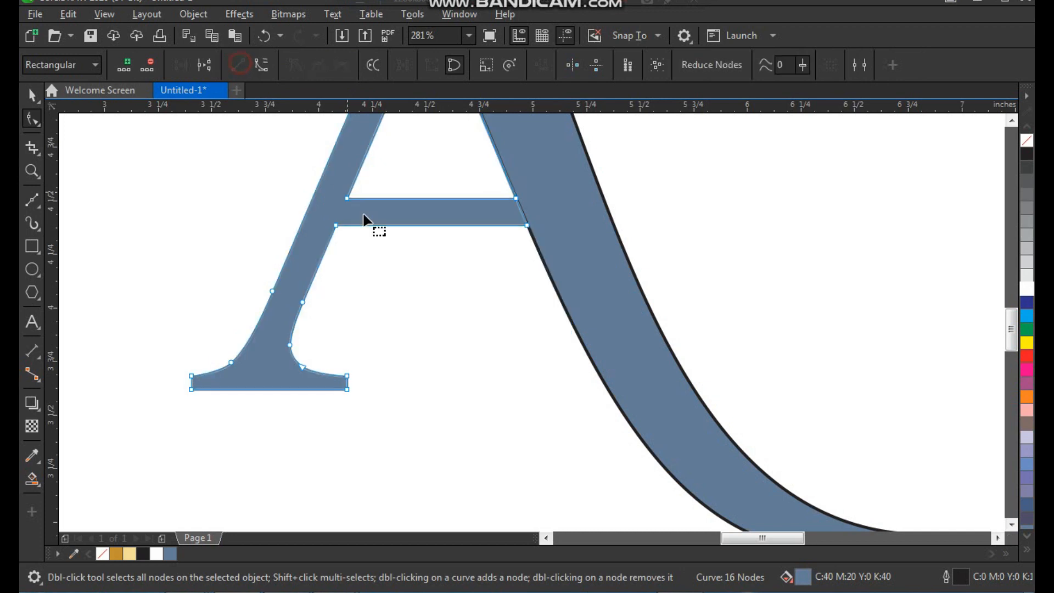
key("space")
left_click(484, 353)
key("F3")
key("F3")
key("F2")
left_click_drag(399, 172, 594, 412)
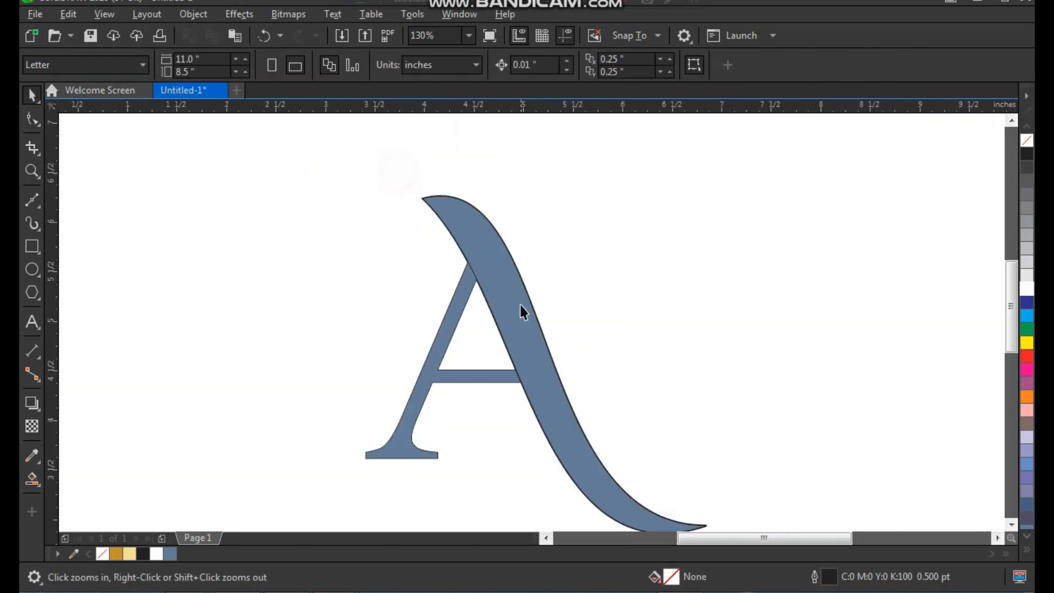
Move both filled letter pieces up and left off the original swash and remove their outlines
left_click(521, 305)
left_click(466, 290, "shift")
left_click_drag(510, 311, 475, 268)
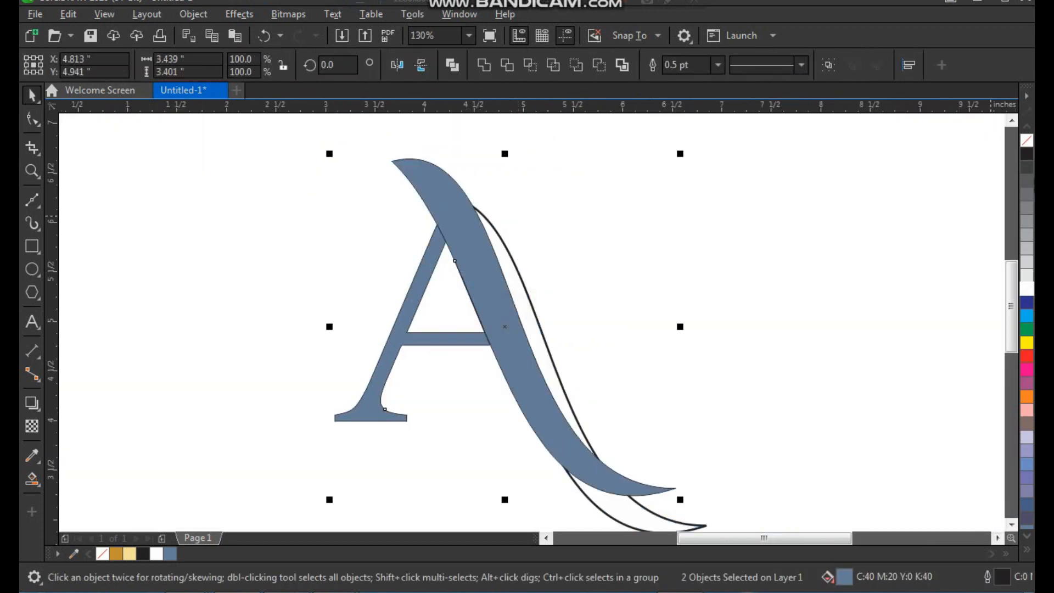
left_click(749, 239)
Delete the leftover black-outlined swash behind the filled letter
left_click(552, 371)
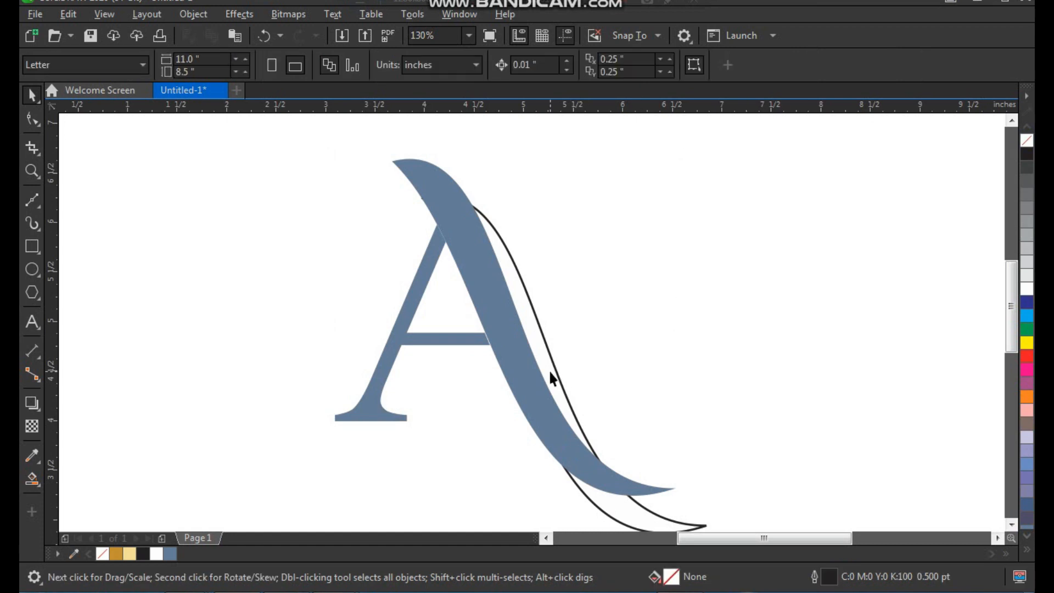
key("Delete")
left_click(642, 311)
scroll(556, 323, "down", 2)
key("F2")
left_click_drag(400, 199, 679, 446)
Group the two letter pieces to move them together to the middle of the page, and ungroup them again
left_click_drag(614, 454, 690, 510)
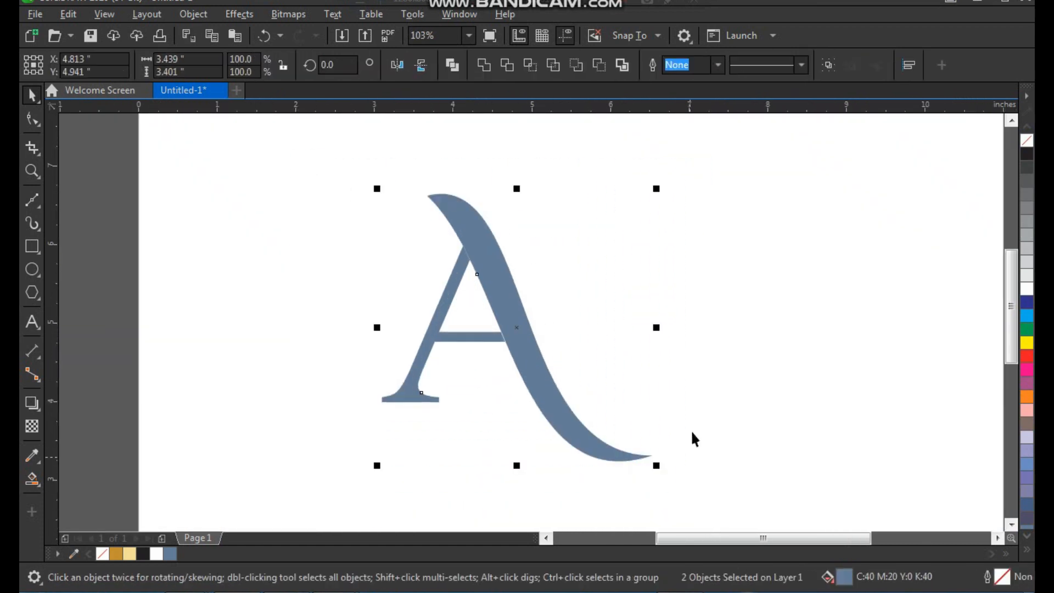
key("ctrl+g")
left_click(714, 403)
scroll(519, 329, "down", 2)
left_click_drag(543, 365, 574, 384)
key("F2")
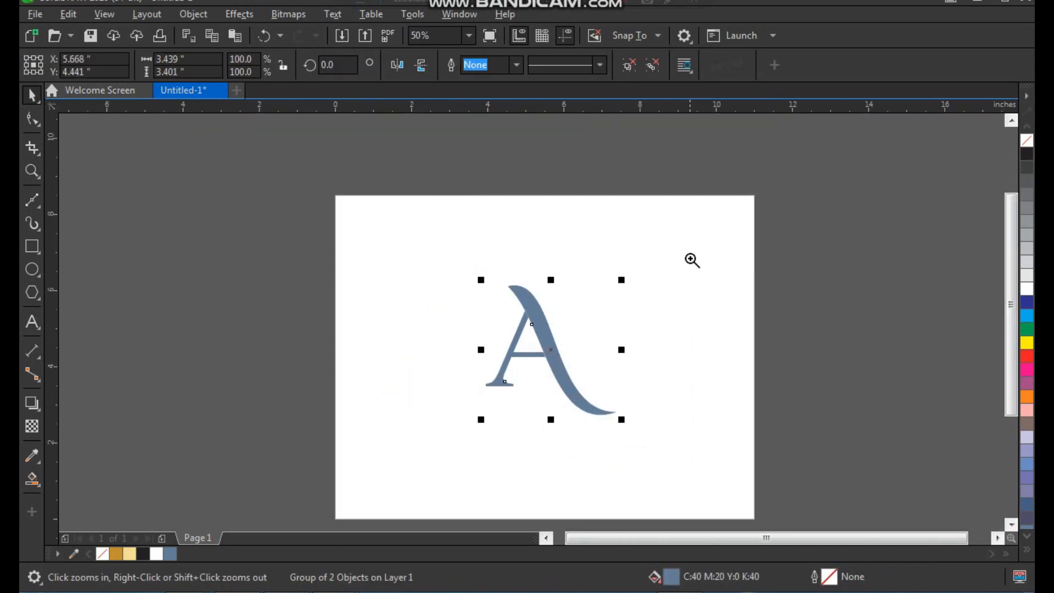
left_click_drag(653, 257, 432, 467)
key("ctrl+u")
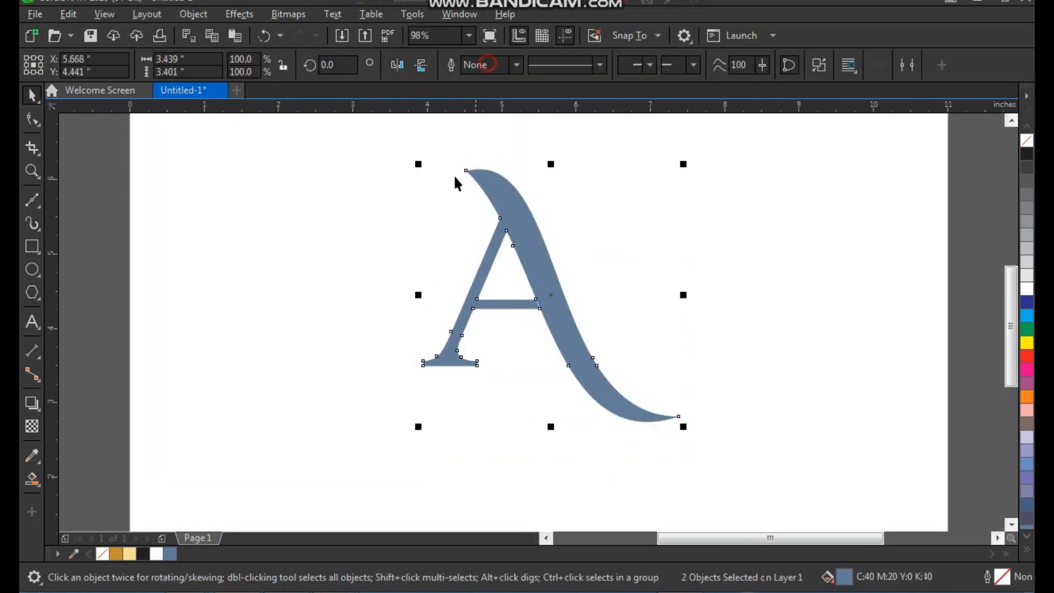
left_click(327, 231)
Draw a large circle and move it around the letter A
left_click(32, 268)
mouse_move(246, 193)
left_mouse_down()
mouse_move(511, 430)
mouse_move(598, 489)
mouse_move(593, 541)
left_mouse_up()
key("space")
left_click_drag(507, 459, 596, 361)
left_click_drag(529, 393, 524, 412)
Resize the circle slightly smaller and fine-tune its position so the swash tail extends past its lower-right edge
scroll(510, 396, "down", 2)
key("F2")
left_click_drag(397, 213, 626, 438)
left_click_drag(630, 364, 638, 365)
left_click_drag(703, 184, 690, 195)
left_click_drag(625, 304, 631, 306)
left_click(760, 249)
key("F2")
left_click_drag(734, 169, 421, 473)
key("space")
left_click(656, 219)
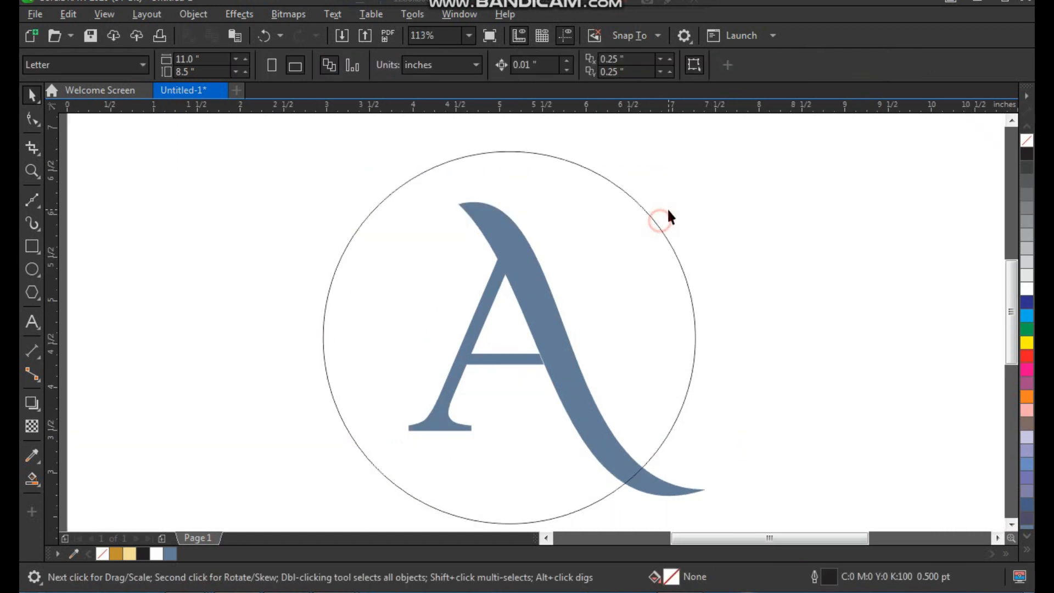
Create a smaller concentric copy of the circle, about 3.916 inches in diameter, to form a ring
left_click_drag(699, 146, 693, 163)
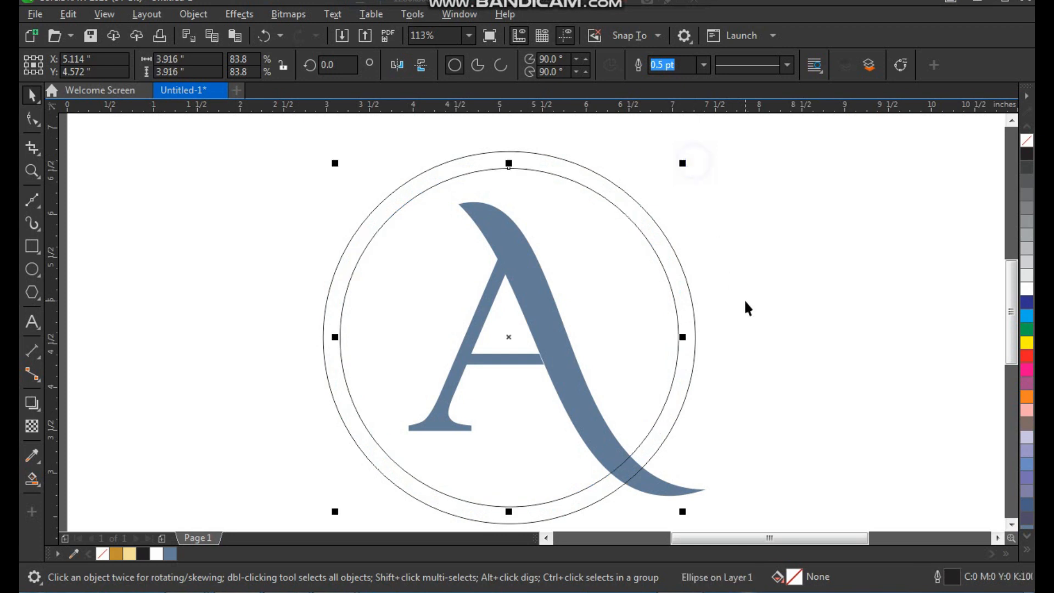
left_click(739, 330)
left_click(648, 445)
left_click(714, 471)
Draw two short straight lines across the ring, one on each side of the swash tail
key("F2")
left_click_drag(565, 418, 688, 502)
left_click_drag(701, 216, 352, 483)
left_click(32, 199)
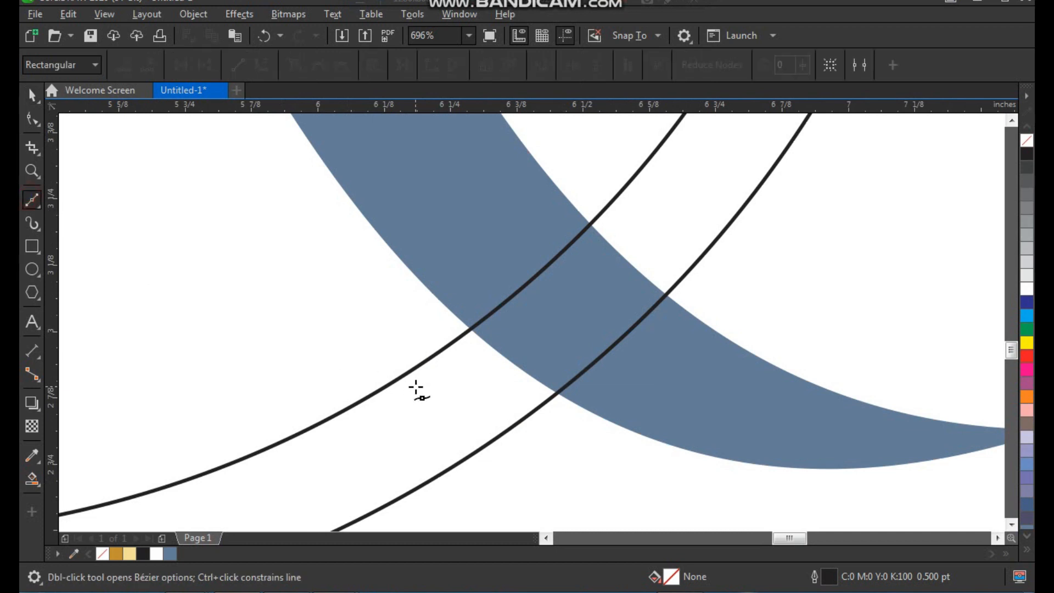
left_click(419, 349)
left_click(516, 440)
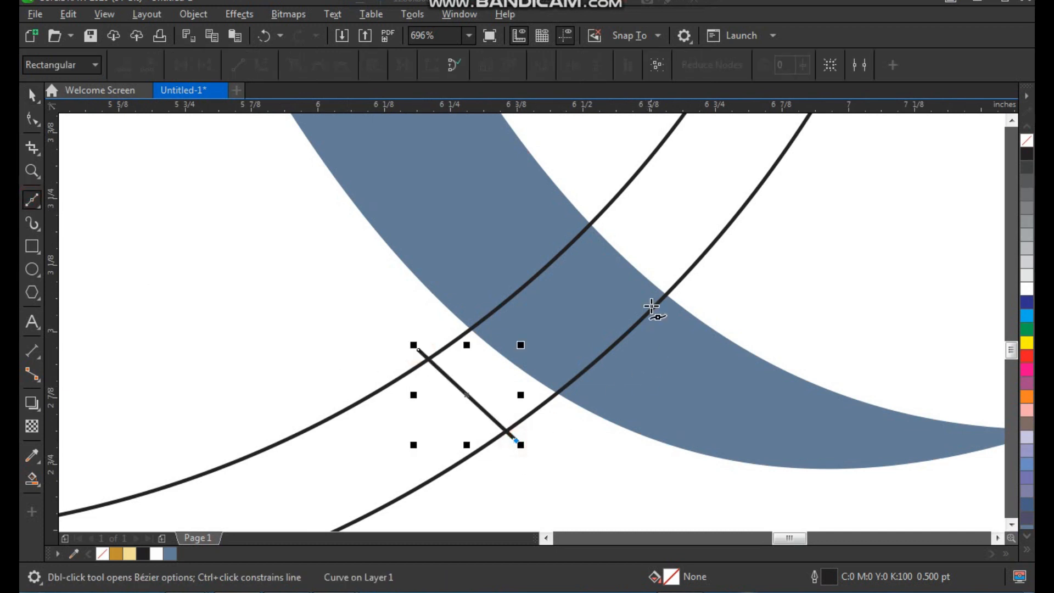
left_click(626, 168)
left_click(720, 256)
key("space")
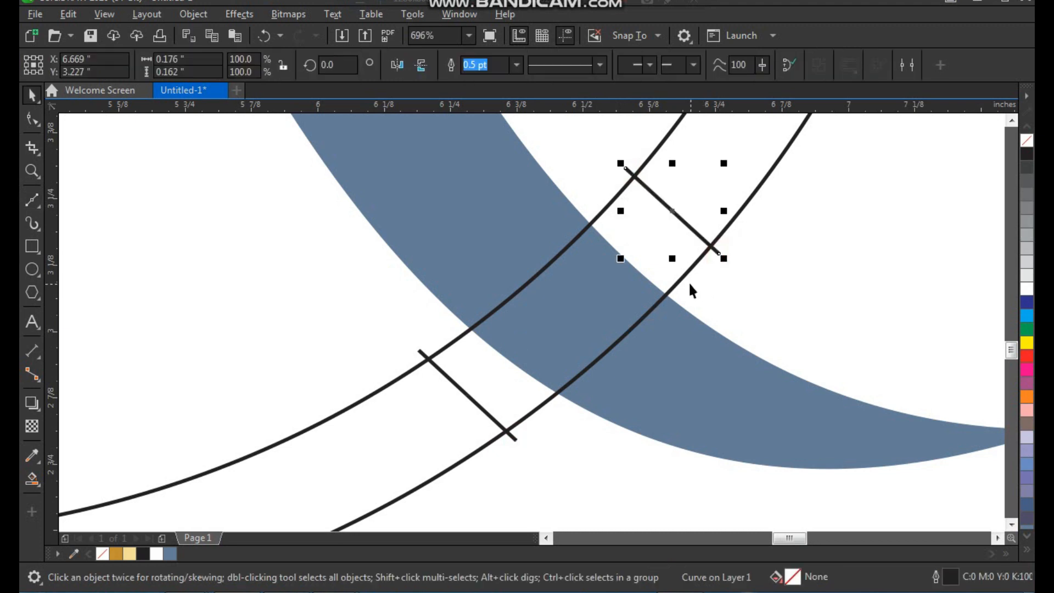
Shift both end nodes of the upper short line slightly so it crosses the ring closer to the swash
key("F10")
left_click_drag(626, 168, 621, 179)
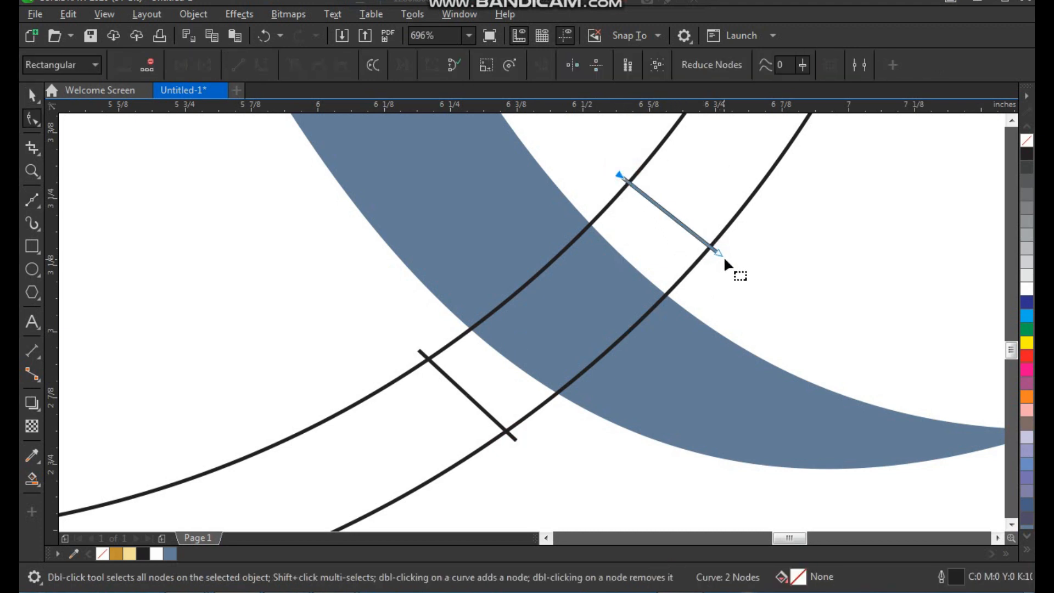
left_click_drag(720, 251, 718, 257)
key("space")
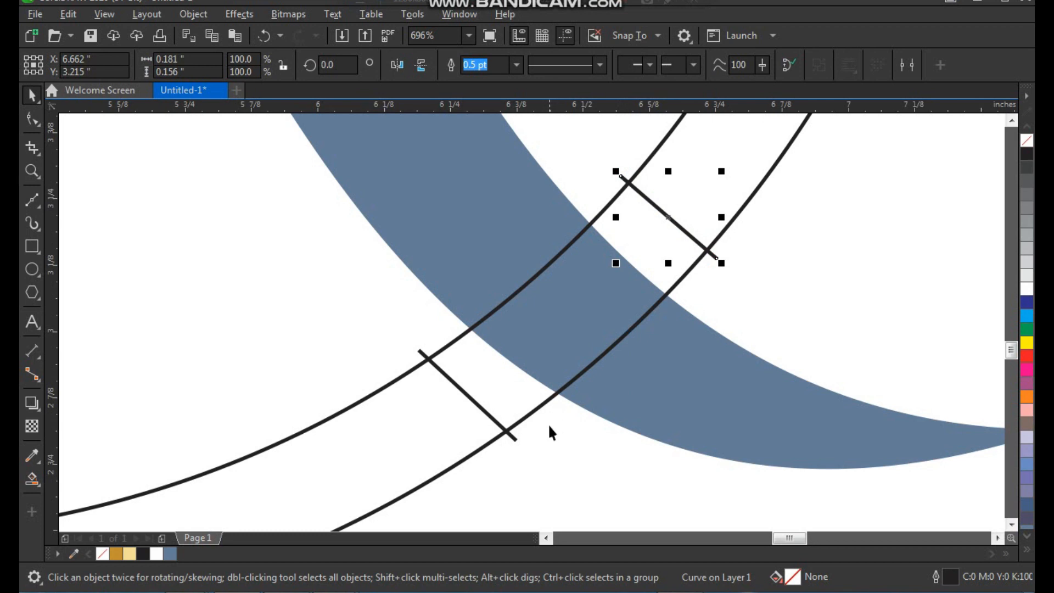
Smart-fill the region between the two circles with the blue-gray colour, stopping at the short lines beside the swash tail
key("F3")
key("F2")
left_click_drag(323, 452, 685, 165)
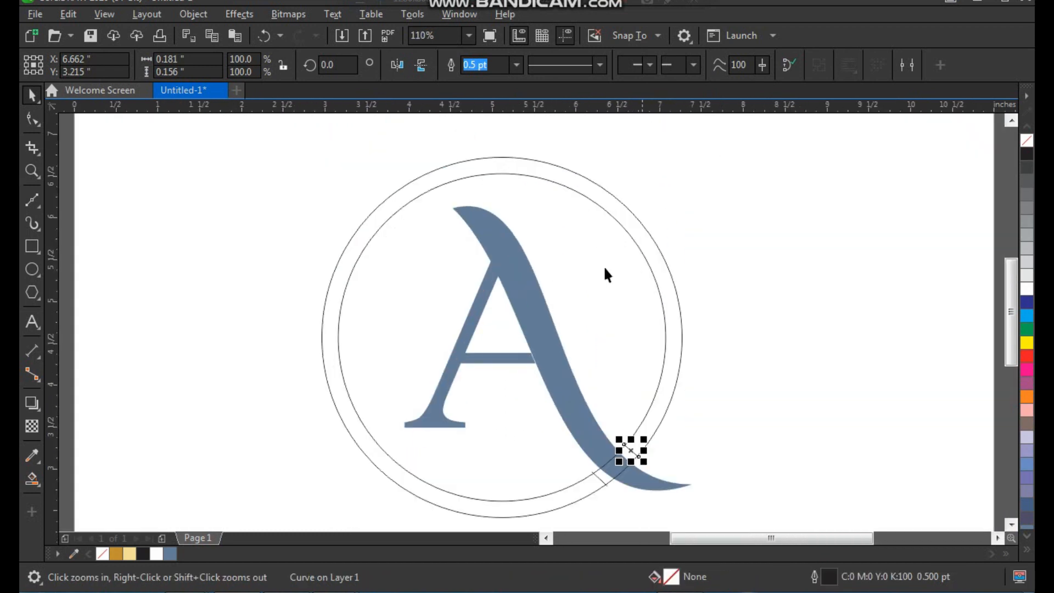
left_click(36, 481)
left_click(330, 315)
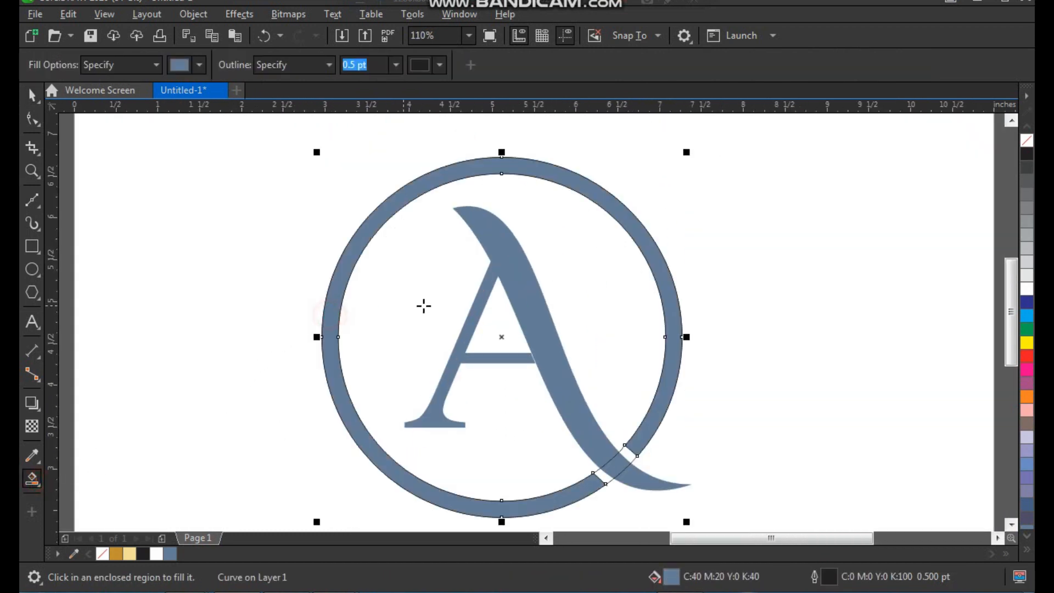
key("space")
Delete the leftover construction circles and short lines around the swash tail so only the filled ring and letter remain
left_click(722, 334)
key("F2")
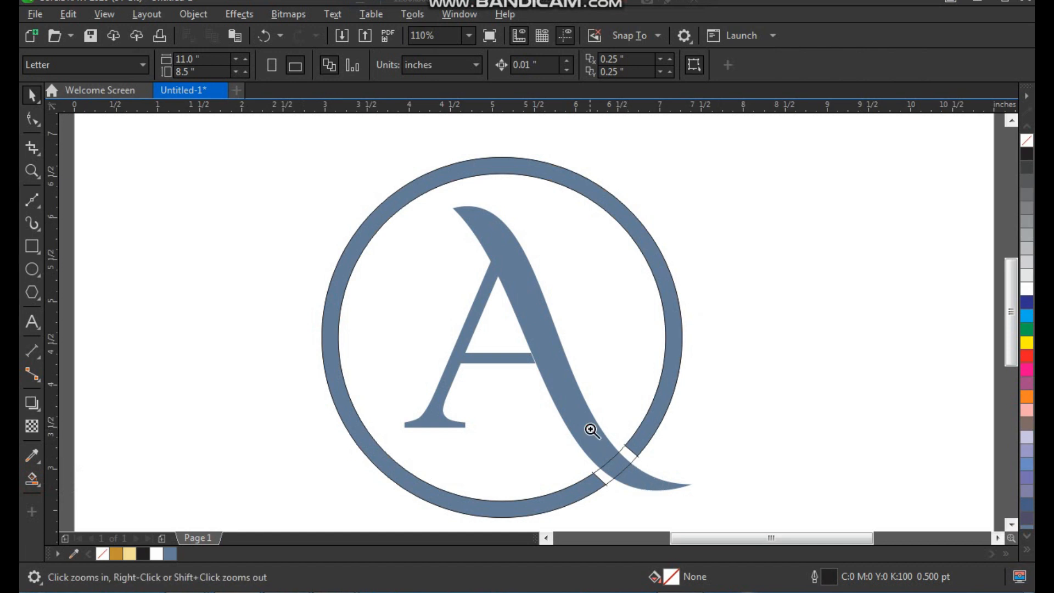
left_click_drag(590, 431, 656, 508)
left_click_drag(477, 366, 353, 428)
key("Delete")
left_click(584, 280)
key("Delete")
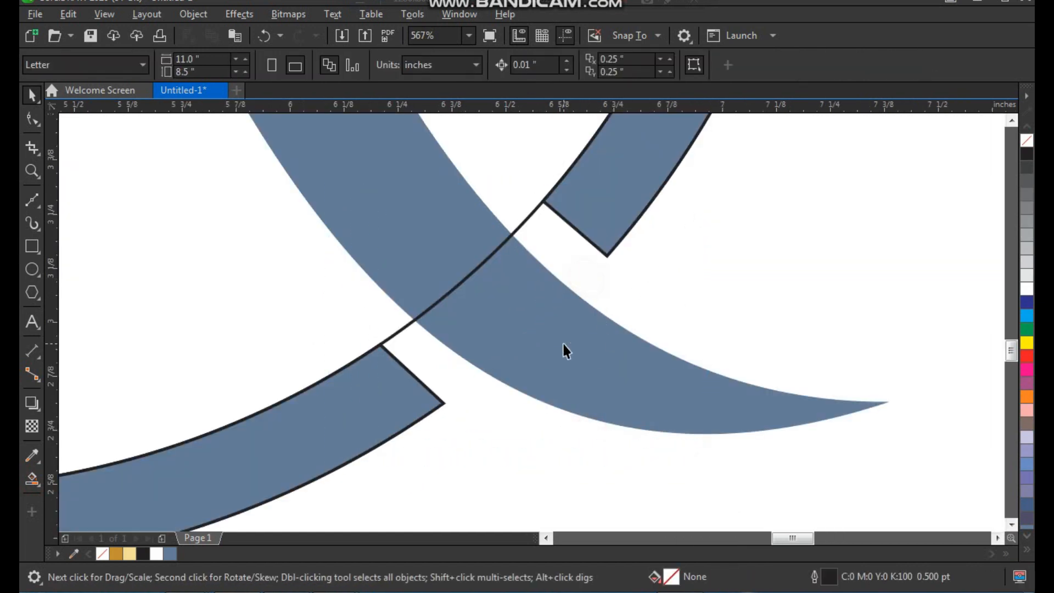
left_click(525, 216)
key("Delete")
Remove the outline from the broken ring
left_click(592, 232)
key("ctrl+z")
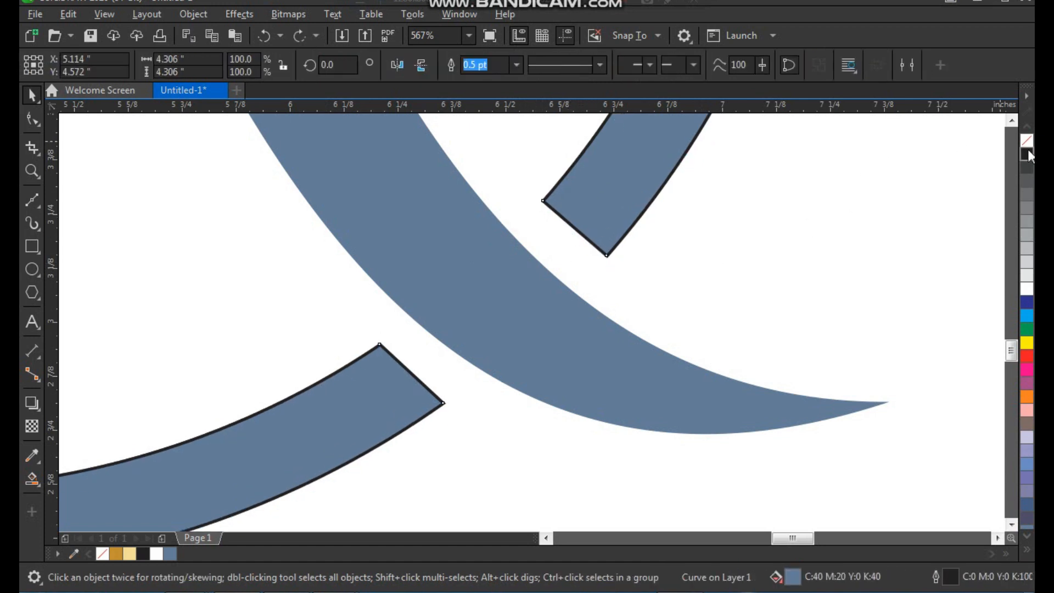
right_click(1025, 141)
scroll(498, 368, "down", 3)
left_click(602, 304)
Scale the ring and letter together down to about 3.537 by 3.441 inches and shift the logo slightly up and right
key("F2")
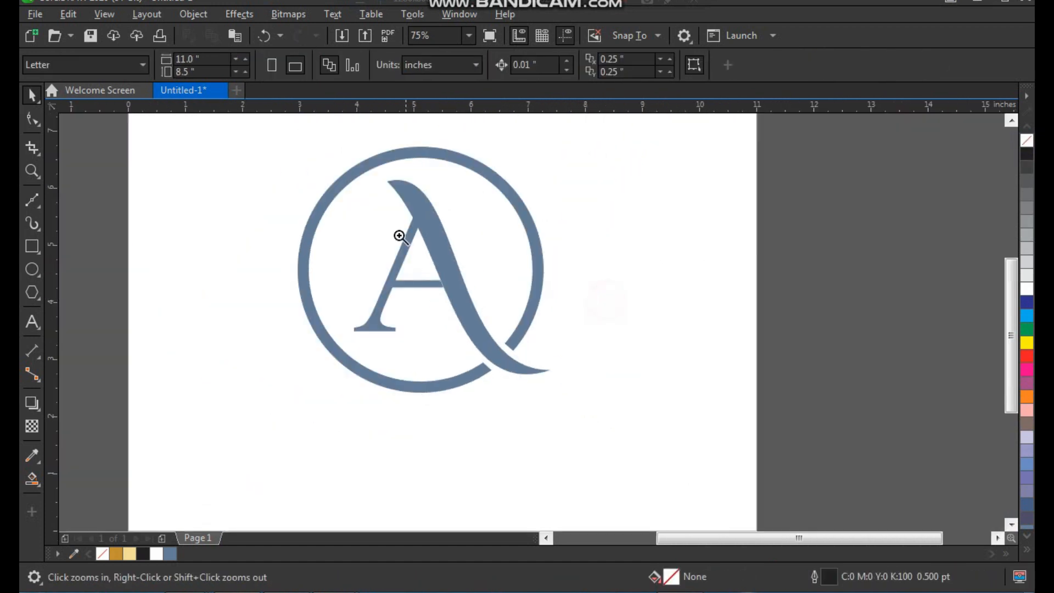
left_click_drag(269, 137, 624, 456)
key("ctrl+a")
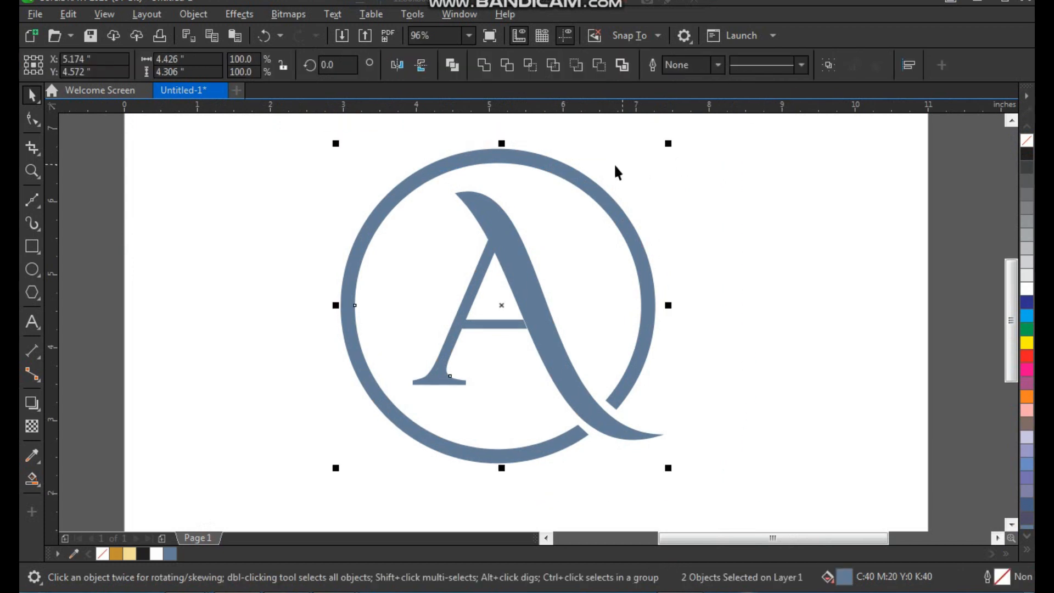
left_click_drag(667, 148, 636, 182)
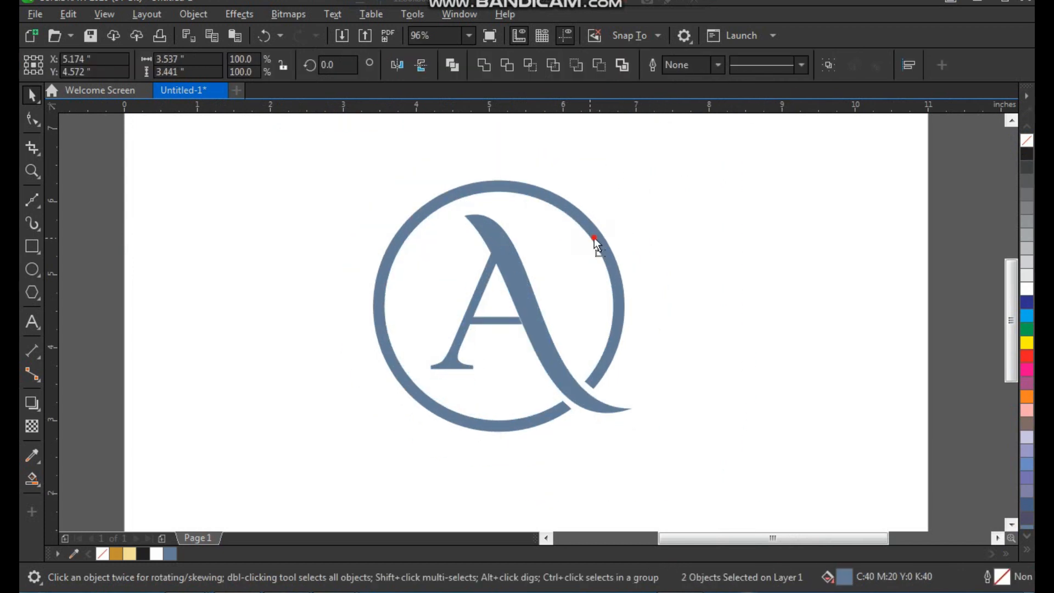
left_click_drag(590, 238, 610, 227)
left_click(689, 251)
key("F2")
left_click_drag(715, 146, 327, 464)
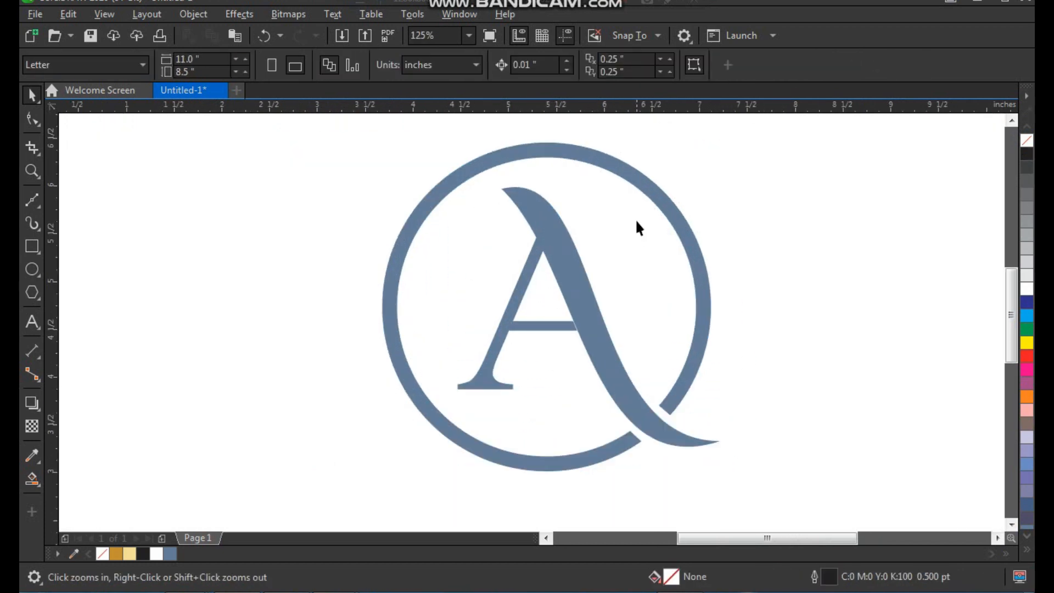
left_click_drag(646, 188, 614, 193)
key("ctrl+z")
Create a slightly smaller concentric copy of the ring, about 3.347 inches wide, filled with 60% black and placed behind the original
key("F2")
left_click_drag(760, 132, 320, 494)
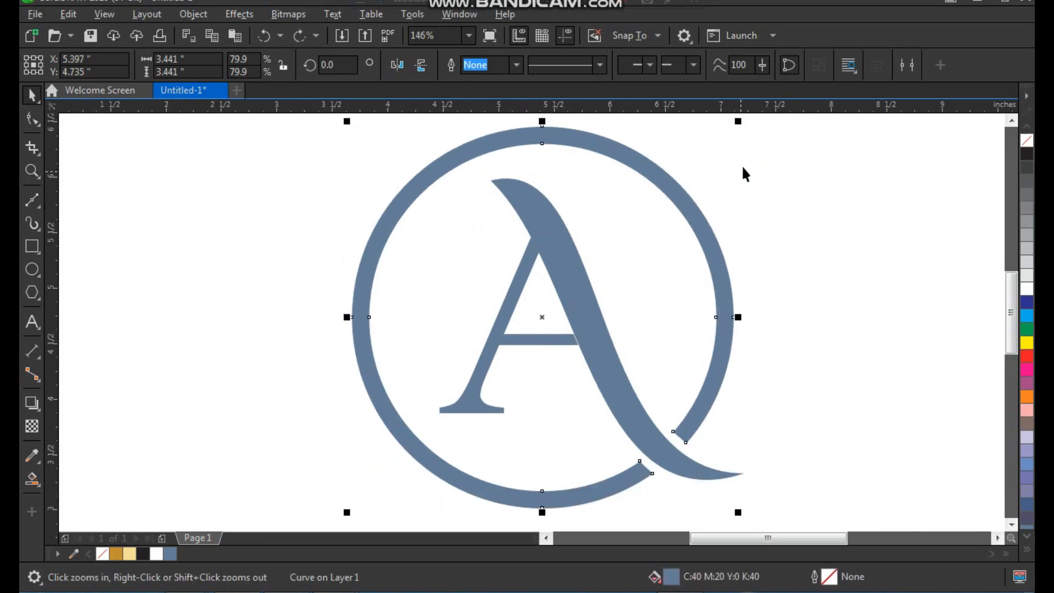
left_click_drag(741, 120, 740, 129)
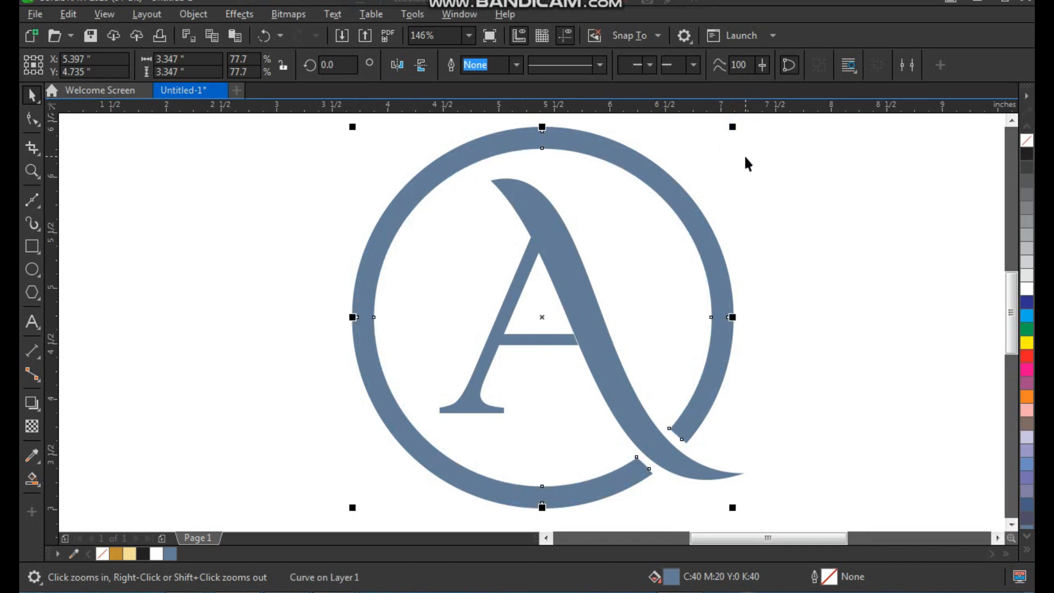
left_click(1027, 208)
key("ctrl+Page_Down")
left_click(768, 228)
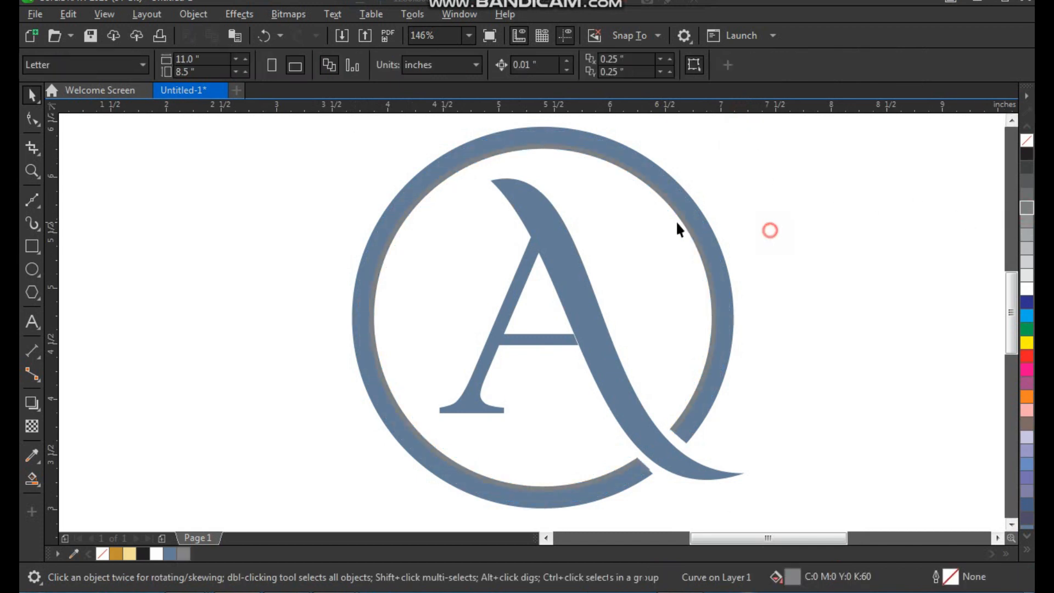
Fill the outer ring with the gold #C0902E from the document palette
key("z")
left_click_drag(348, 354, 707, 137)
key("space")
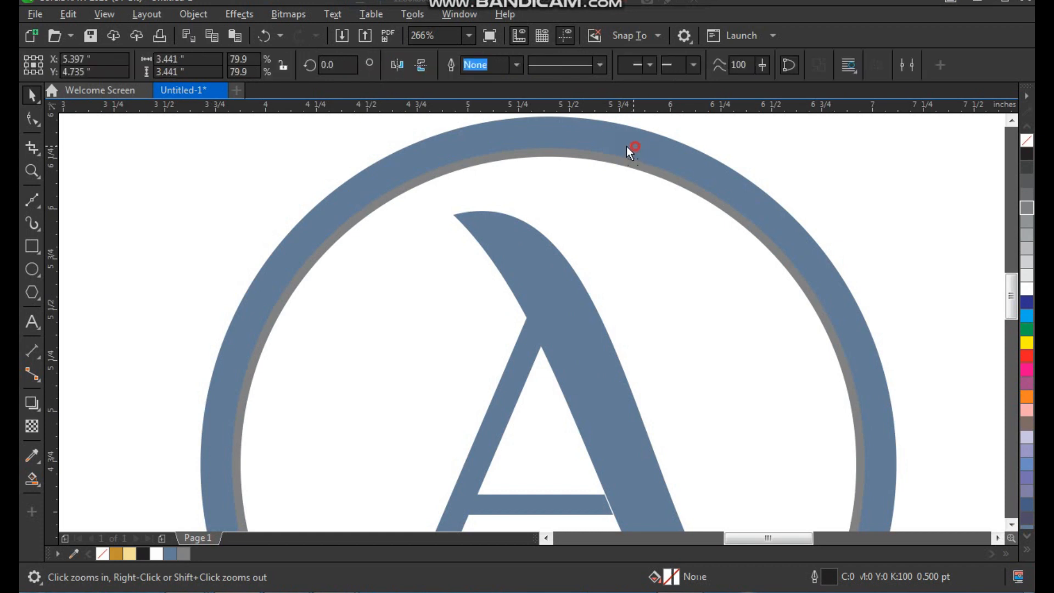
left_click(639, 151)
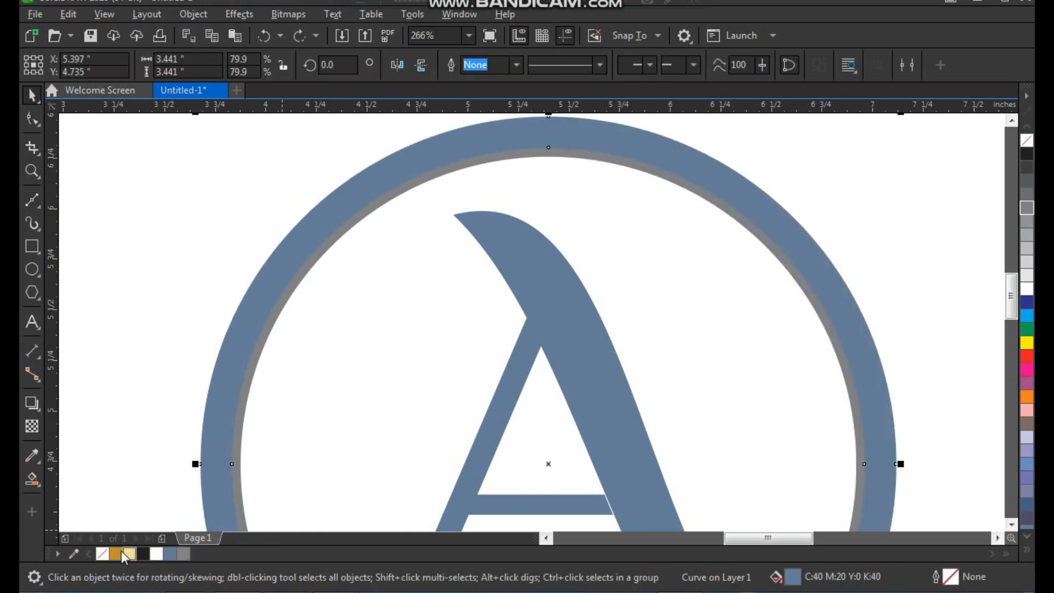
left_click(121, 552)
Give the outer ring a linear fountain fill and set its white end node to the gold from the document palette
scroll(404, 329, "down", 2)
key("F2")
left_click_drag(306, 219, 696, 554)
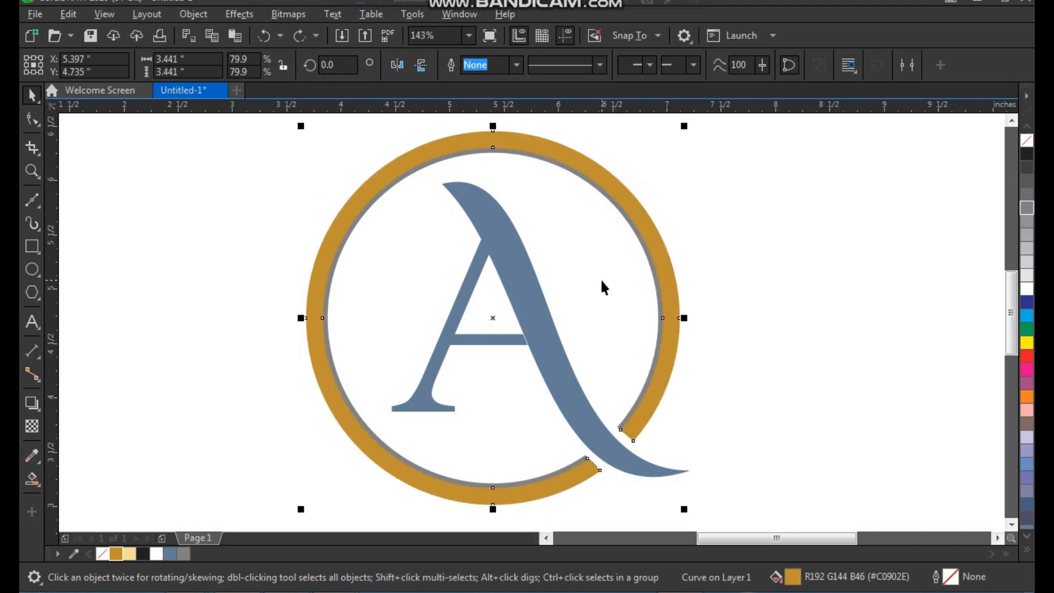
key("F11")
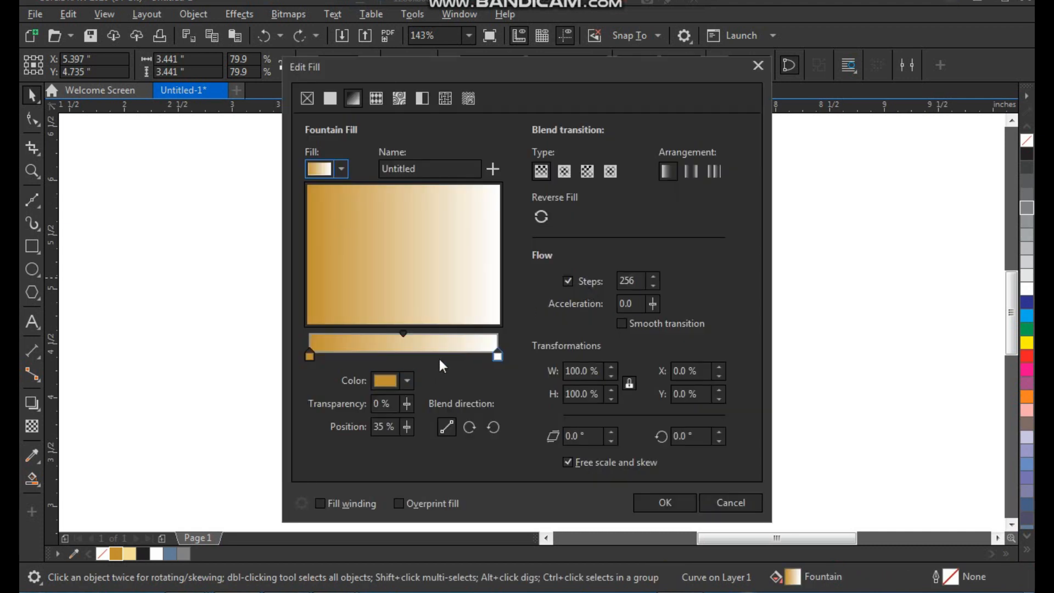
left_click(498, 356)
left_click(409, 381)
left_click(526, 326)
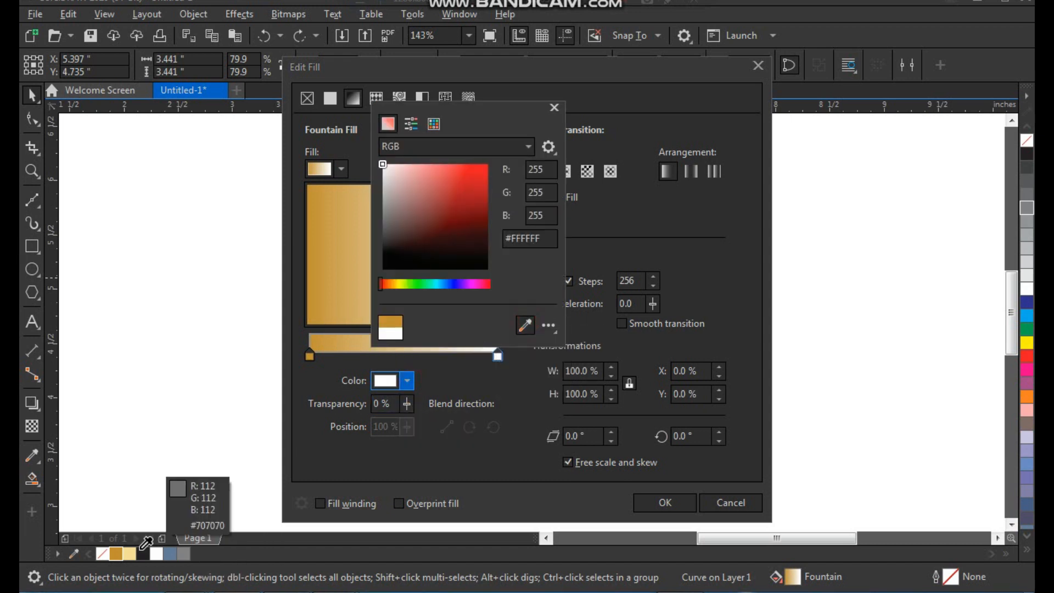
left_click(124, 550)
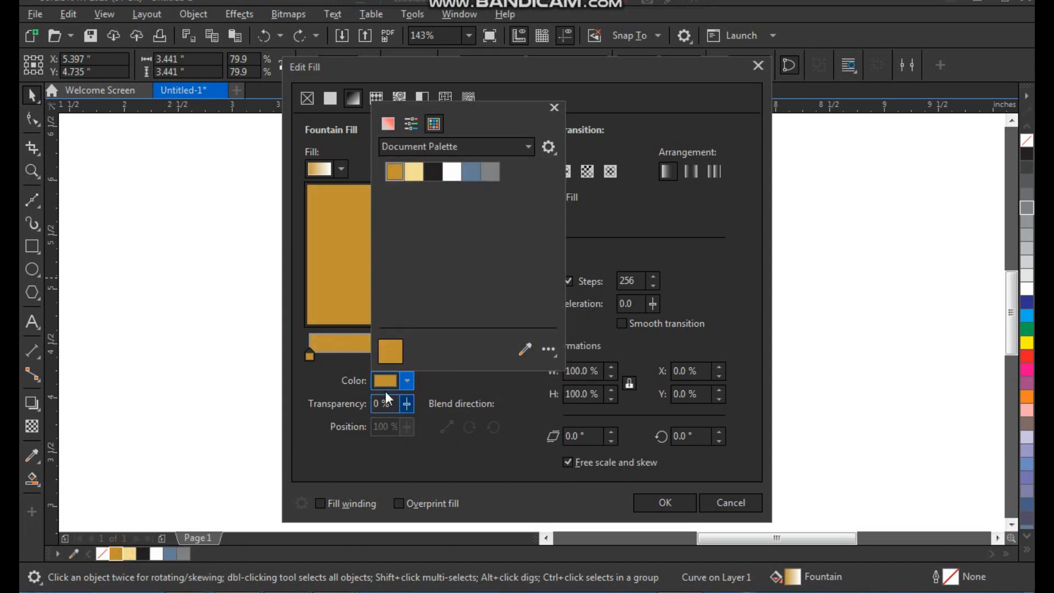
left_click(591, 248)
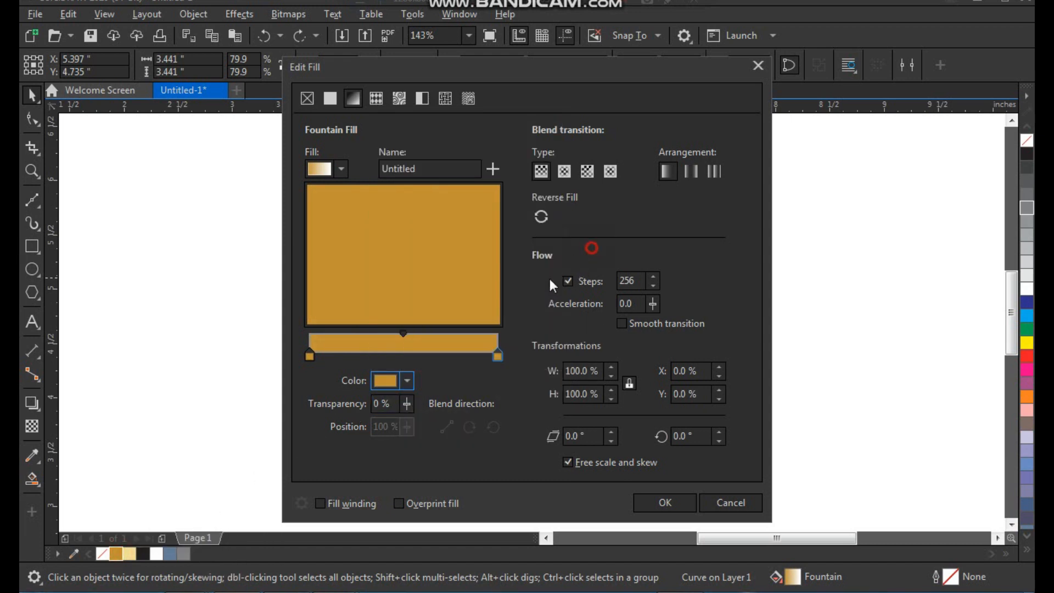
Add three intermediate colour nodes to the gradient, at 73%, at 29% and about midway
double_click(447, 349)
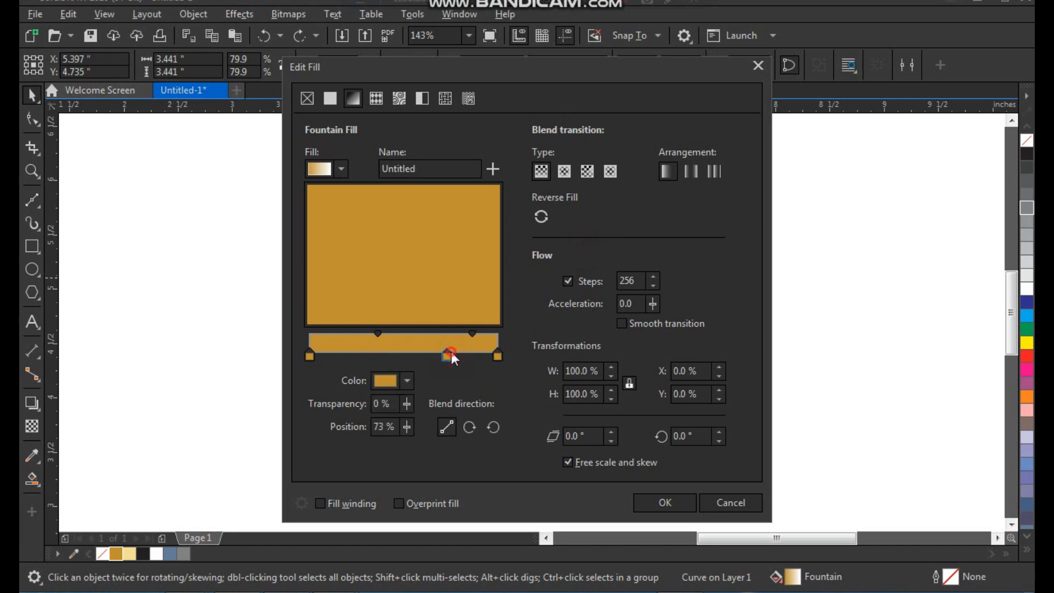
double_click(362, 351)
double_click(404, 353)
Recolour the gradient nodes at 73% and 29% with the light yellow from the document palette
left_click(447, 356)
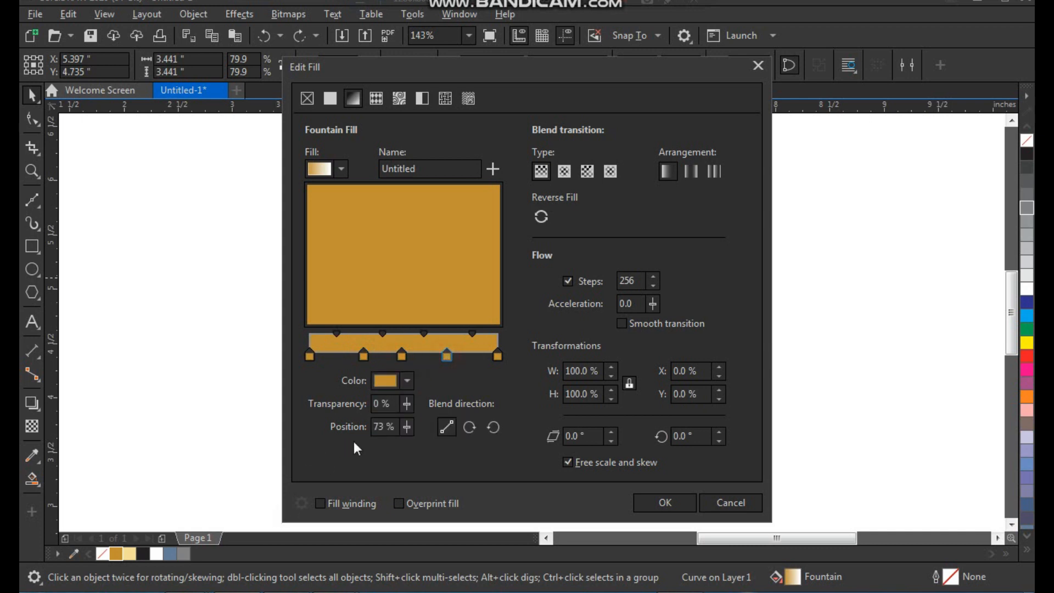
left_click(408, 379)
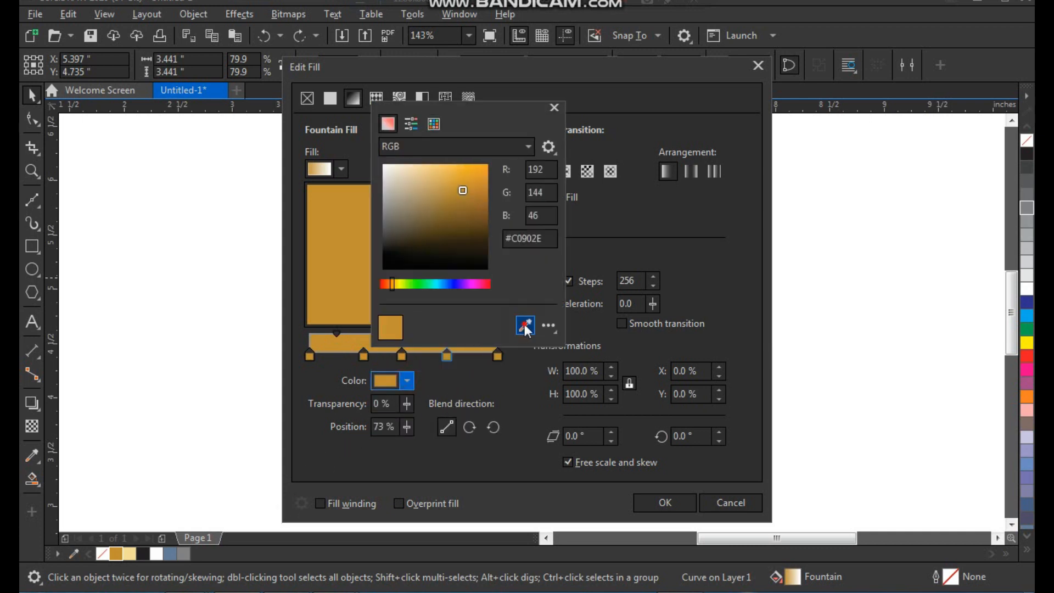
left_click(130, 553)
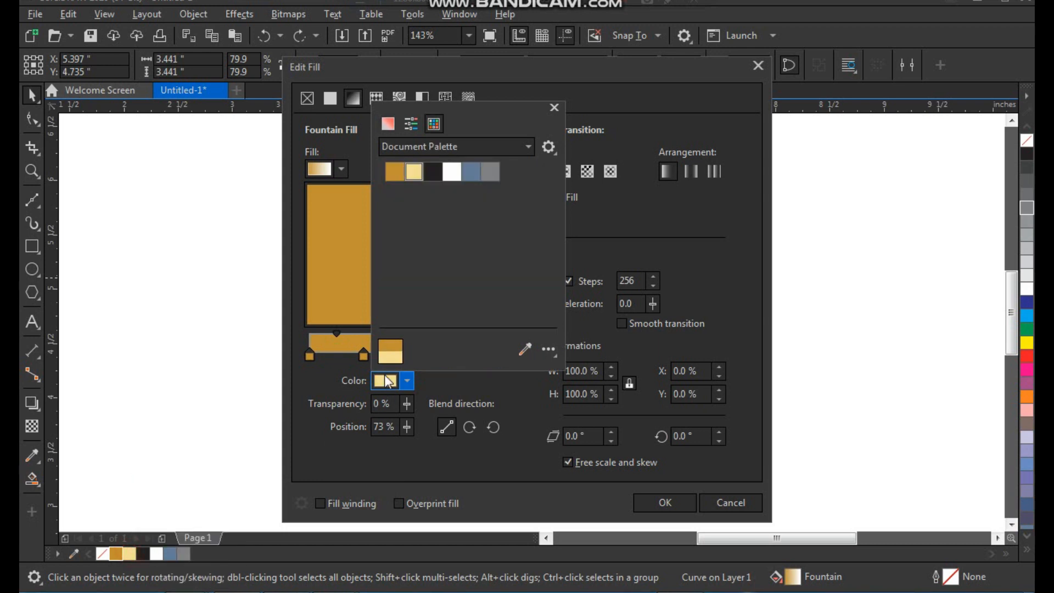
left_click(595, 250)
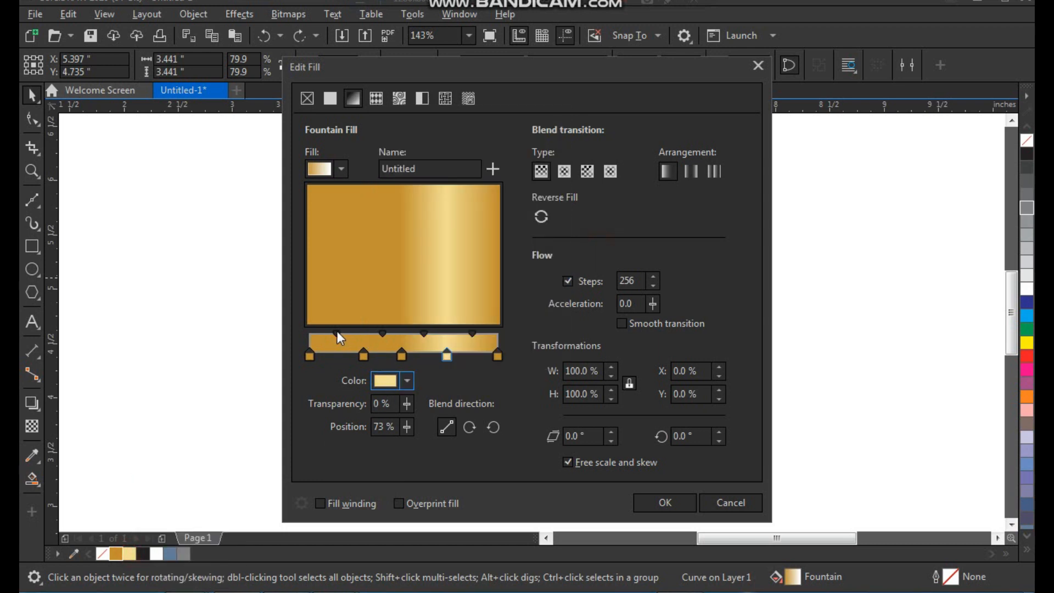
left_click(363, 355)
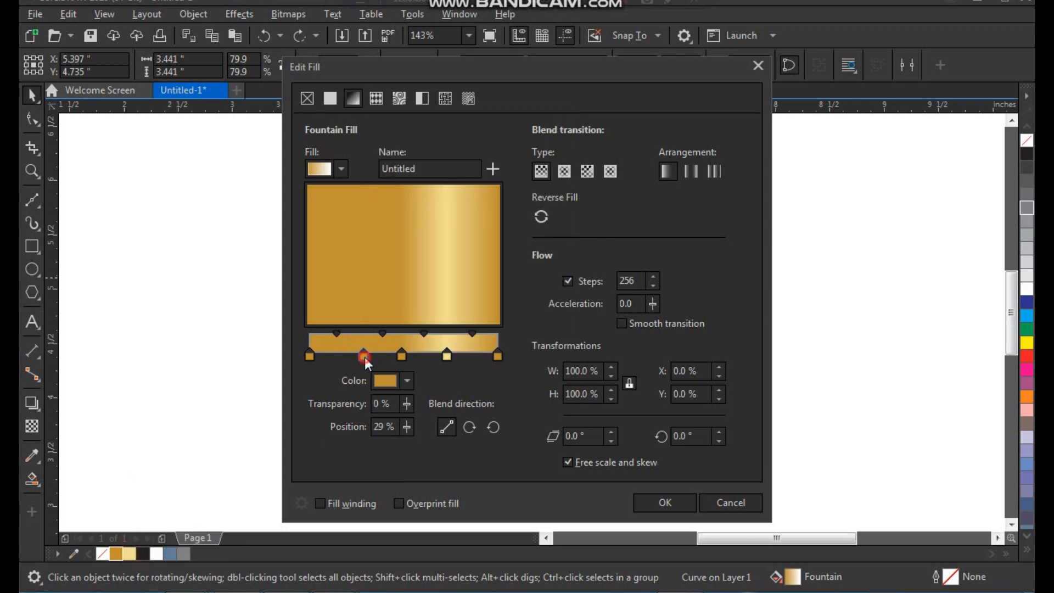
left_click(407, 379)
left_click(523, 327)
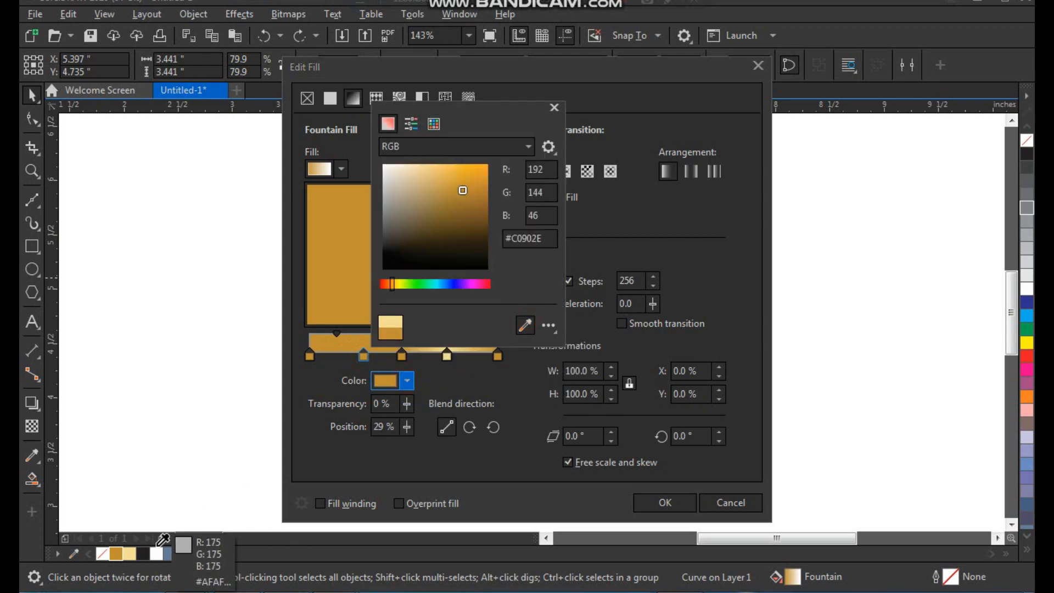
left_click(130, 553)
left_click(515, 389)
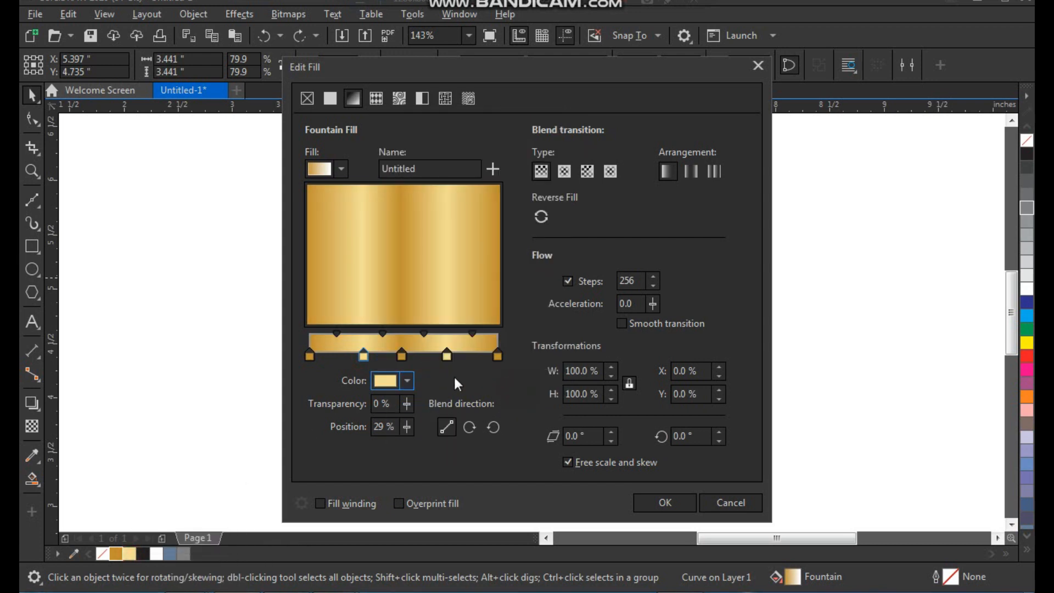
Spread the light nodes outward, the second to 79%, set the middle node to 52%, and apply the gradient at a 127.4° angle
left_click_drag(363, 357, 351, 360)
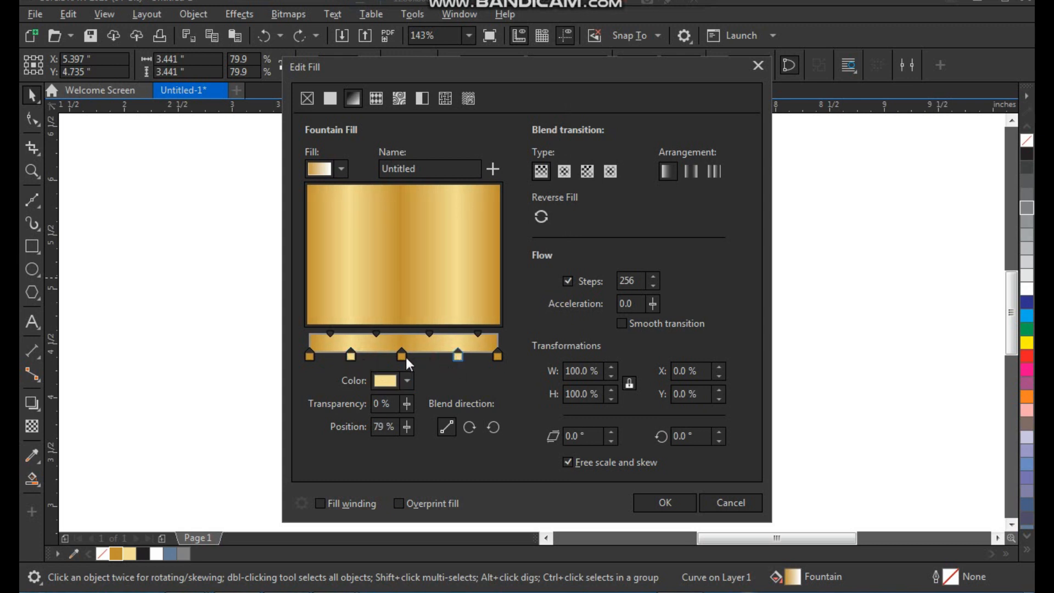
left_click_drag(405, 357, 410, 357)
left_click_drag(430, 243, 350, 203)
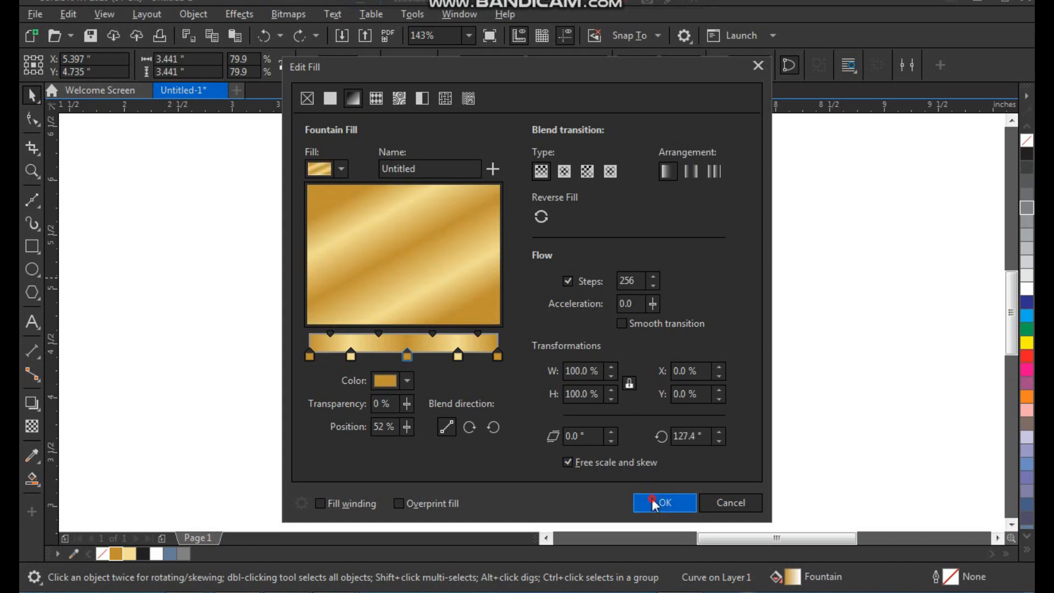
left_click(653, 502)
Copy only the fill property from the gold gradient ring to the letter A
left_click(530, 197)
left_click_drag(514, 239, 502, 238)
left_click(104, 15)
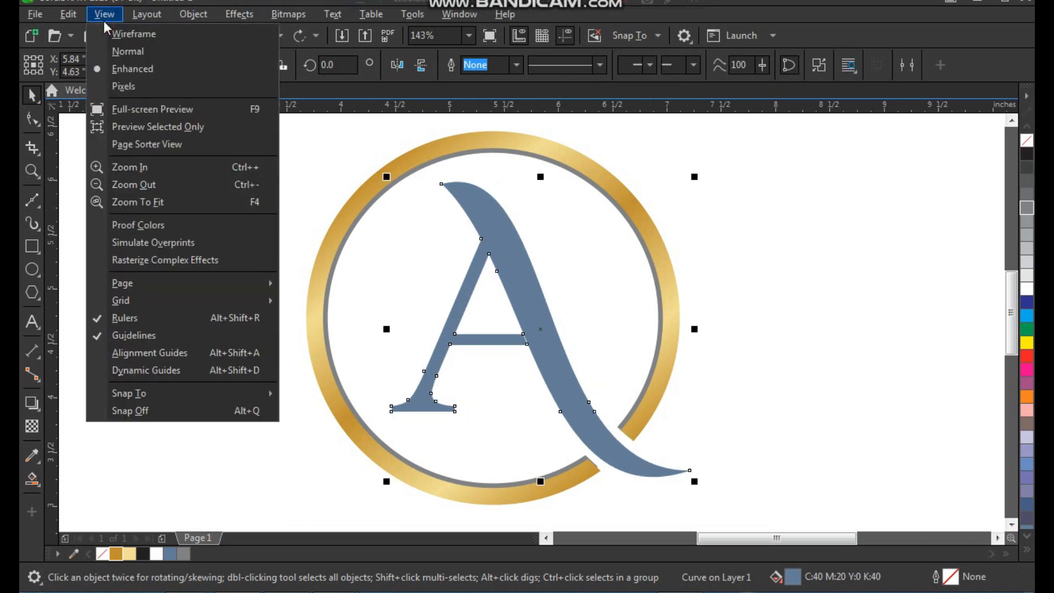
mouse_move(79, 15)
left_click(117, 126)
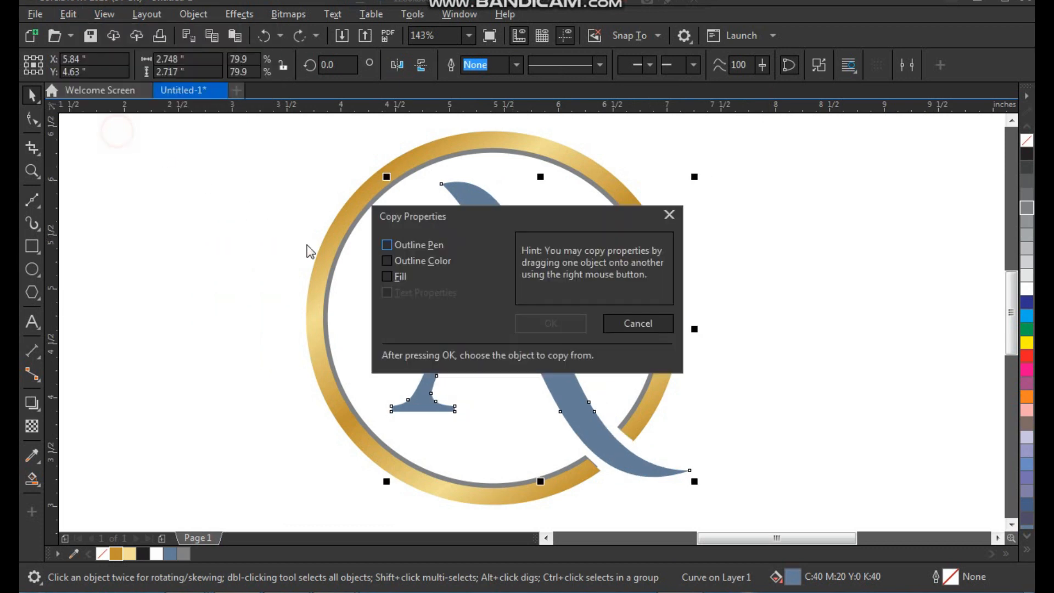
left_click(398, 281)
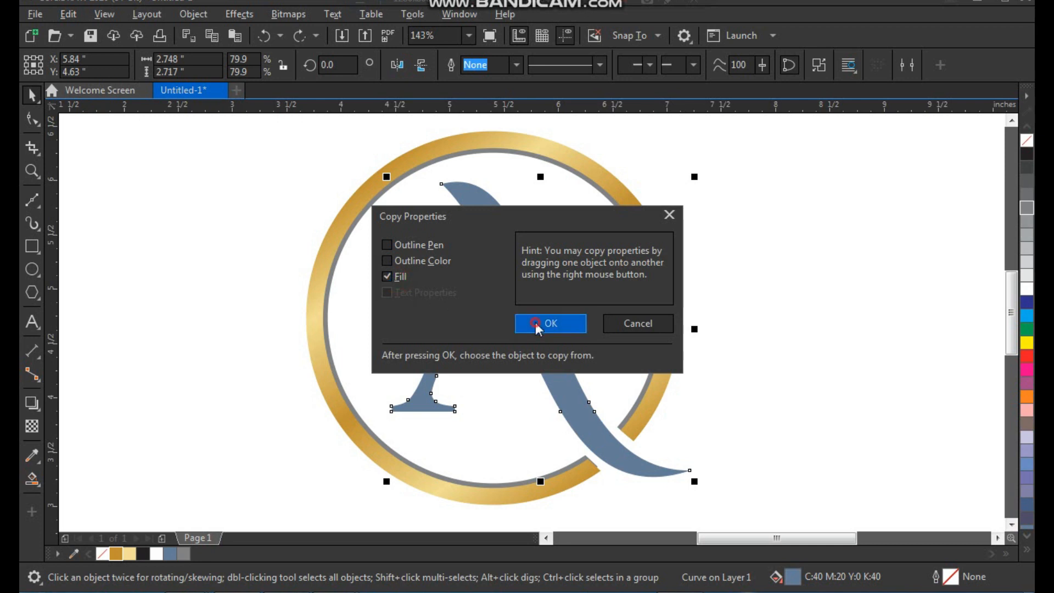
left_click(536, 322)
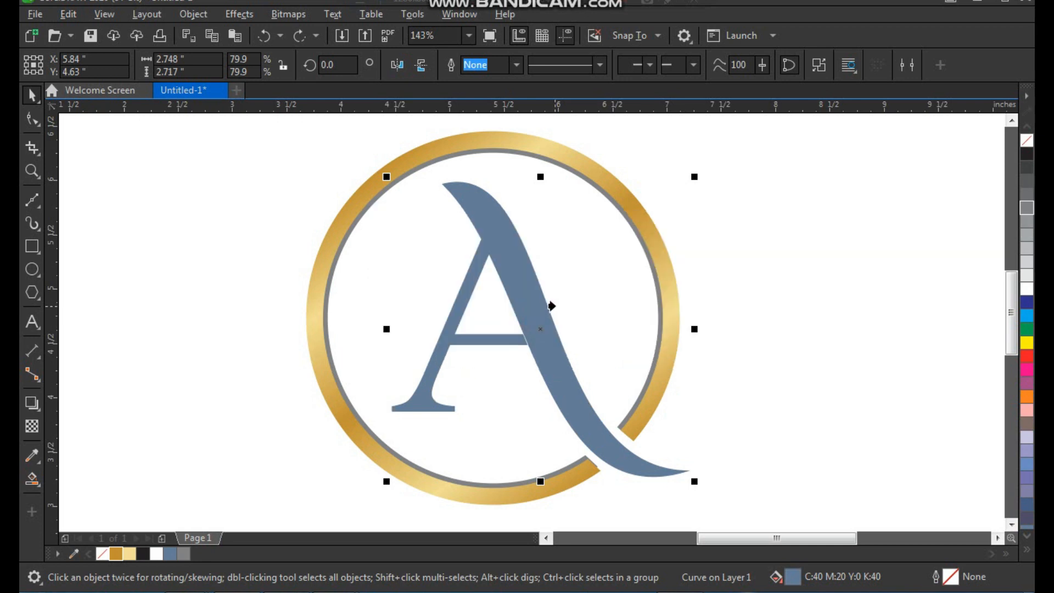
left_click(630, 214)
left_click(774, 236)
scroll(558, 313, "down", 2)
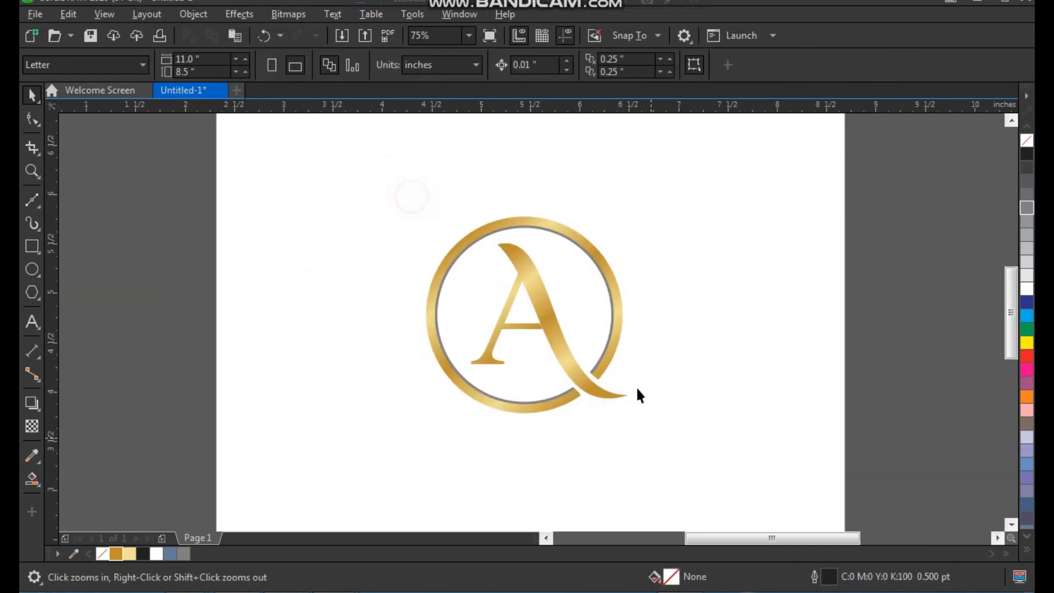
scroll(614, 296, "up", 2)
left_click_drag(591, 185, 577, 208)
key("ctrl+z")
Copy the gold gradient fill from the outer ring to the thin grey inner ring
key("F2")
left_click_drag(739, 136, 427, 303)
left_click_drag(428, 184, 430, 208)
key("ctrl+z")
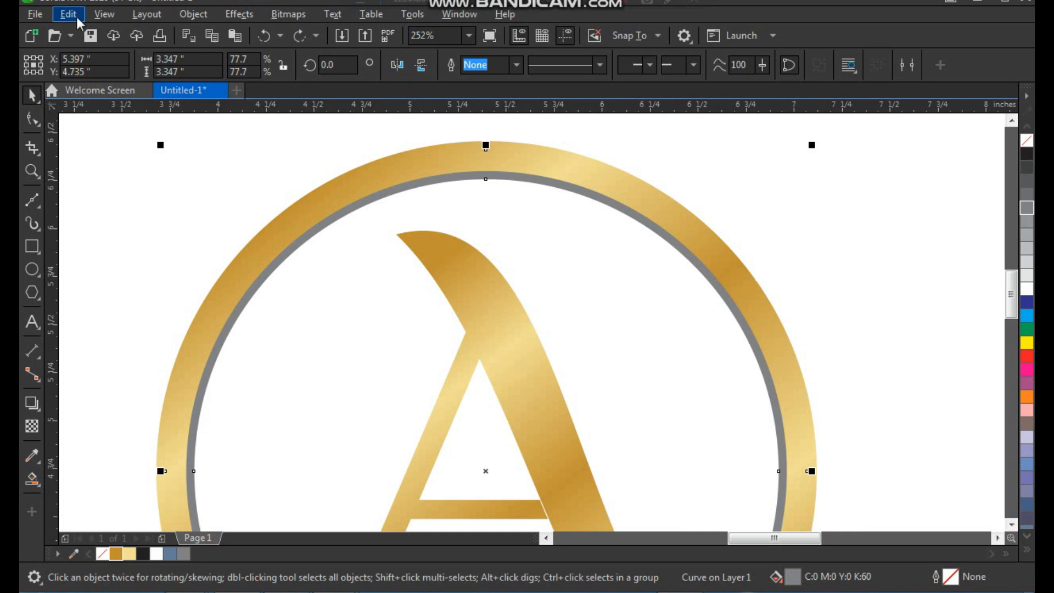
left_click(77, 16)
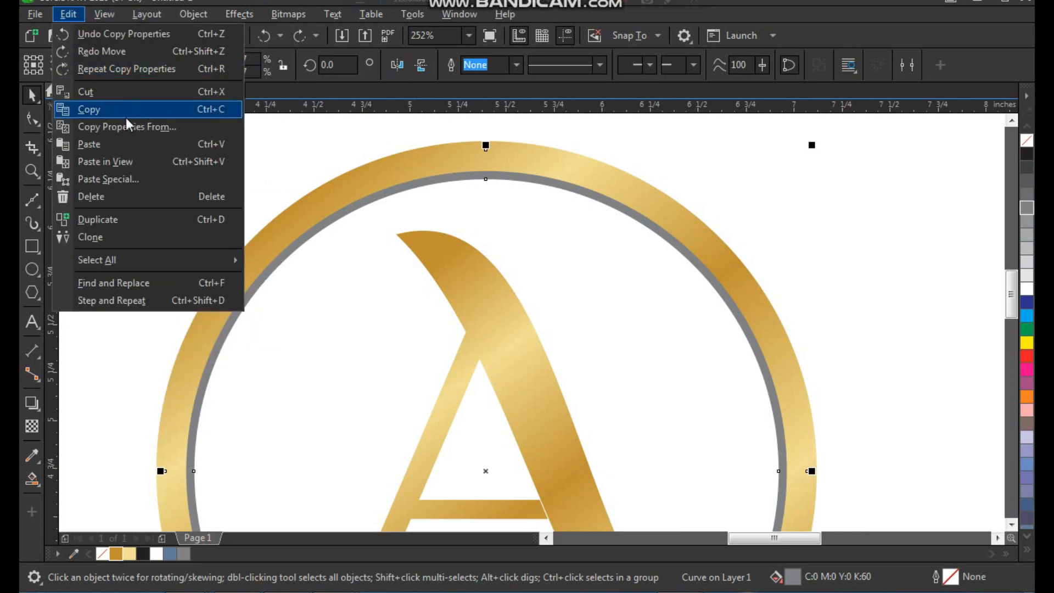
left_click(128, 126)
left_click(539, 328)
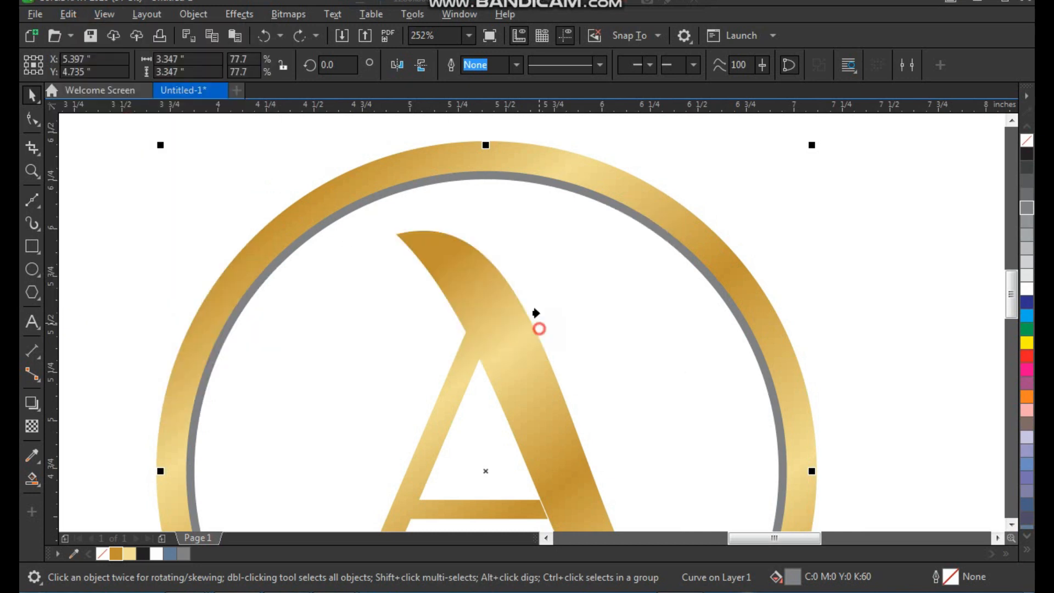
left_click(582, 177)
left_click(715, 202)
left_click_drag(697, 268, 660, 288)
key("ctrl+z")
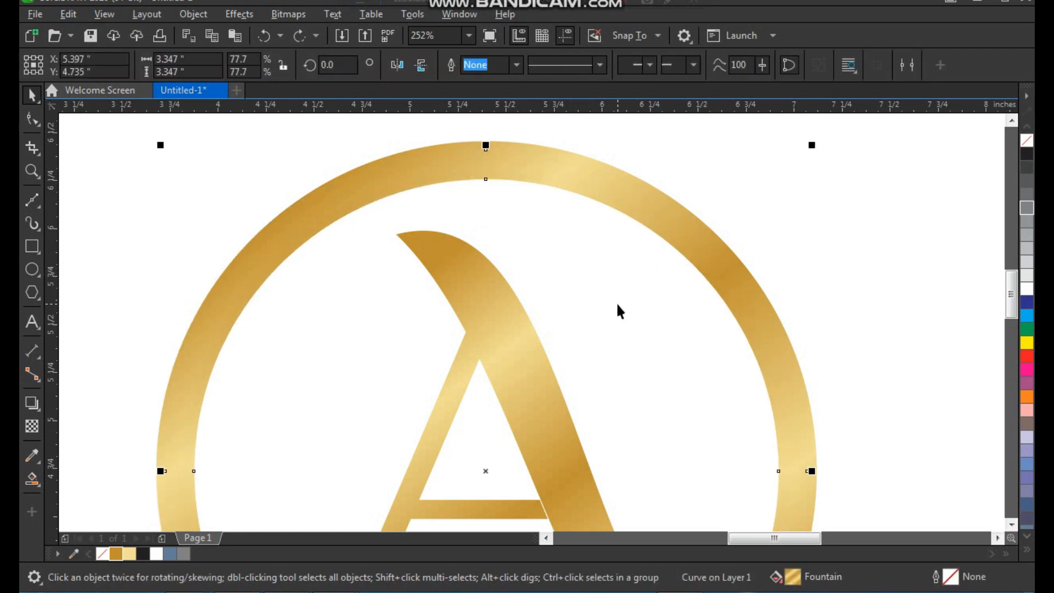
Rotate the inner ring's gradient to 41.9° so it contrasts with the outer ring
key("F11")
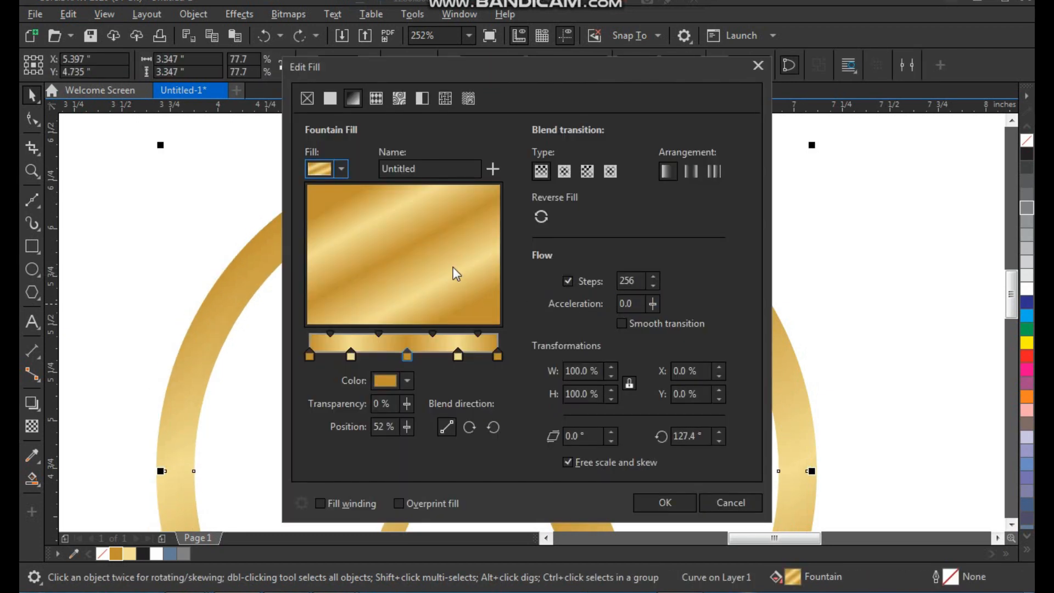
left_click_drag(453, 267, 433, 234)
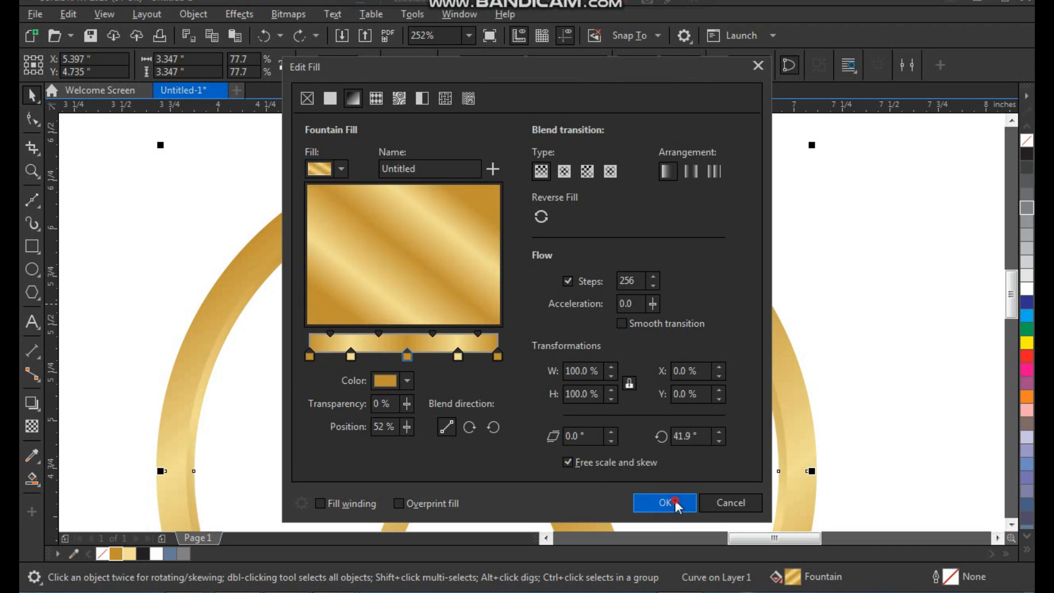
left_click(674, 500)
left_click(841, 279)
scroll(713, 273, "down", 1)
key("F2")
left_click_drag(778, 216, 382, 564)
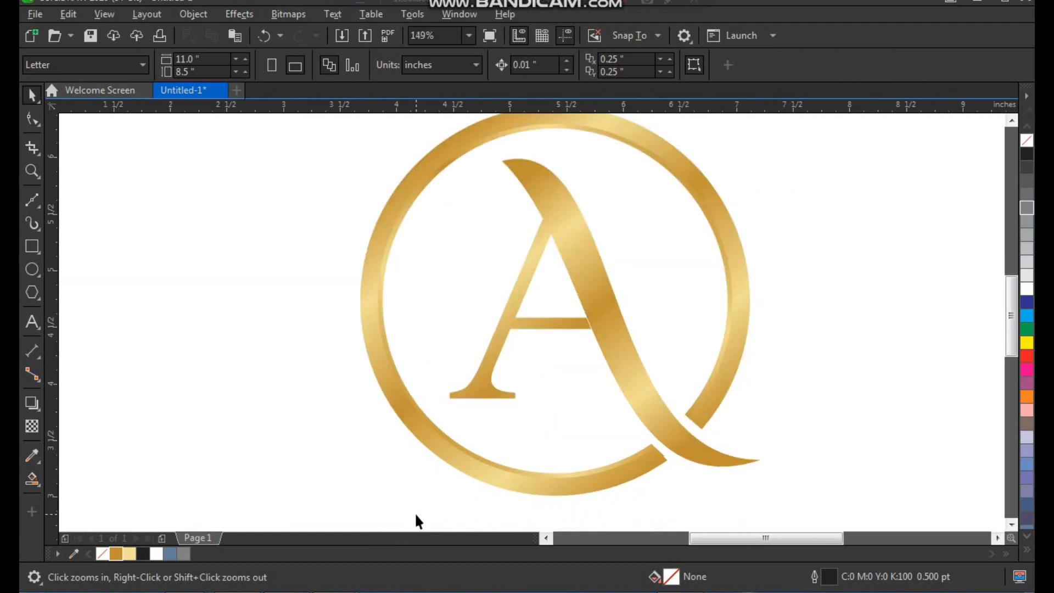
Group the letter A and both rings, and scale the group down to about 2.86 in wide
scroll(415, 487, "down", 1)
left_click_drag(351, 273, 639, 541)
key("ctrl+g")
left_click_drag(597, 286, 575, 303)
key("F2")
left_click_drag(389, 270, 675, 539)
left_click(675, 302)
Draw a square about 4.33 in wide over the logo and fill it with black
left_click(31, 245)
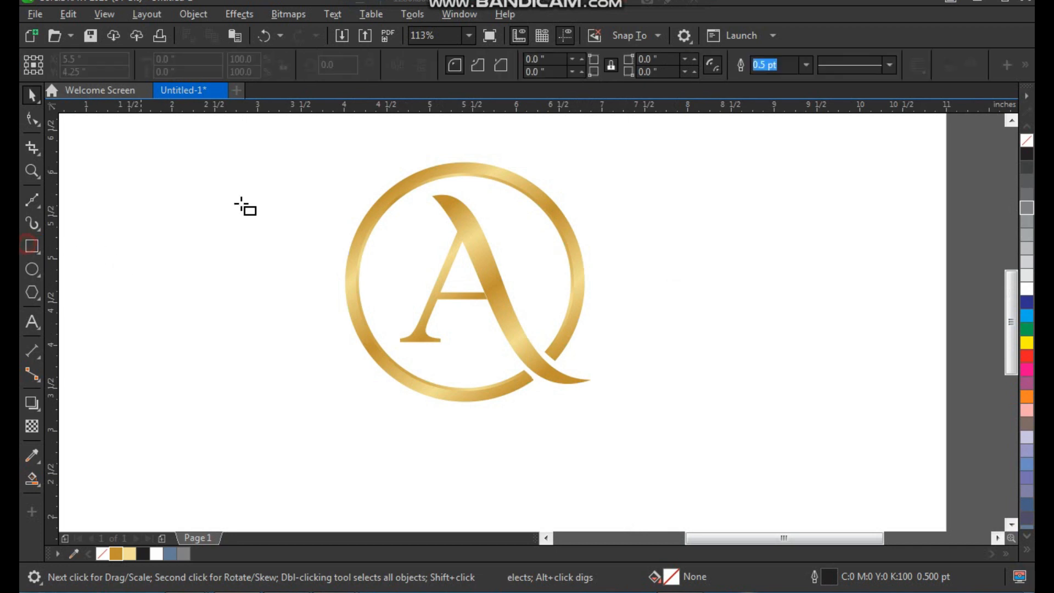
mouse_move(321, 143)
left_mouse_down()
mouse_move(522, 315)
mouse_move(695, 515)
left_mouse_up()
key("space")
left_click(1026, 153)
left_click(834, 176)
left_click(604, 286)
left_click_drag(585, 322, 560, 320)
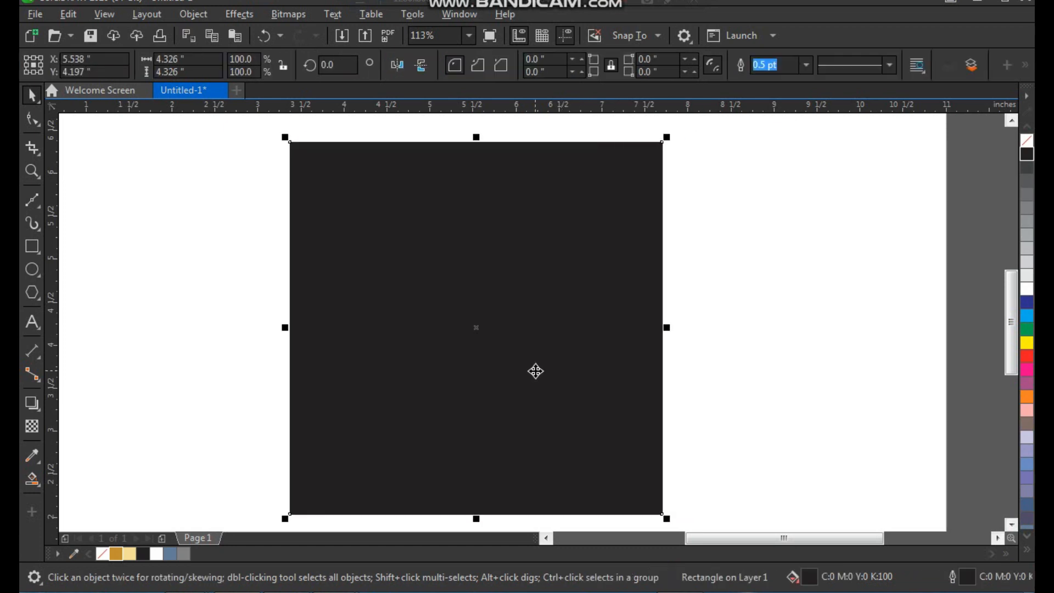
Send the black square behind the logo and centre the two horizontally
key("shift+Page_Down")
left_click_drag(714, 150, 309, 441)
left_click(521, 442, "shift")
key("c")
left_click(697, 346)
Scale the logo group down slightly within the black square to leave a wider margin around it
left_click(576, 228)
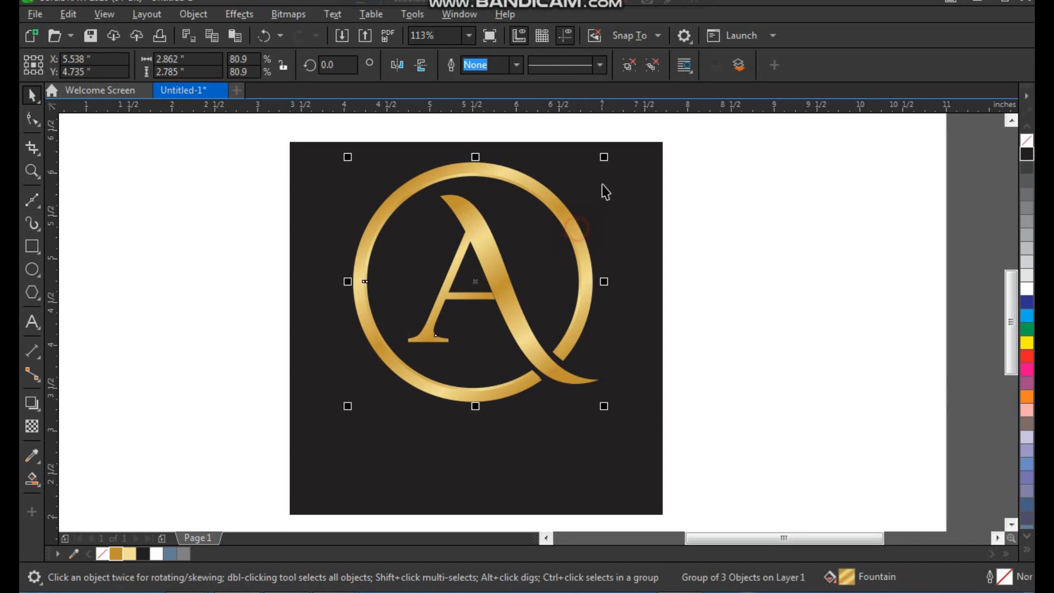
left_click_drag(608, 161, 604, 181)
left_click(619, 219, "shift")
left_click(708, 280)
key("F2")
left_click_drag(720, 141, 301, 486)
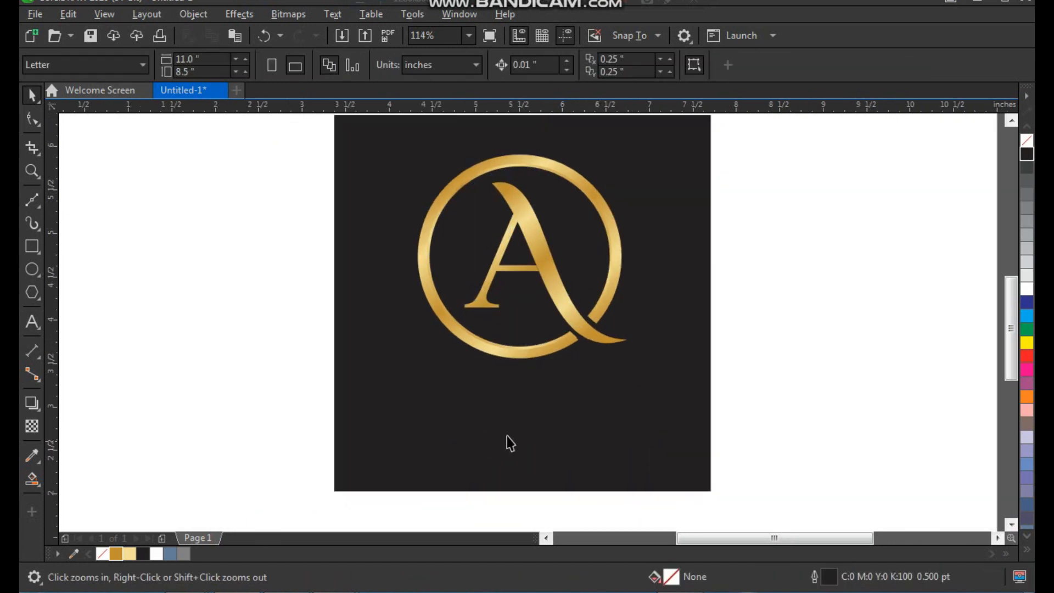
Add artistic text beside the square with "Brand name" on the first line and "Slogan Here" on the second
key("F8")
left_click(765, 376)
type("Brand name")
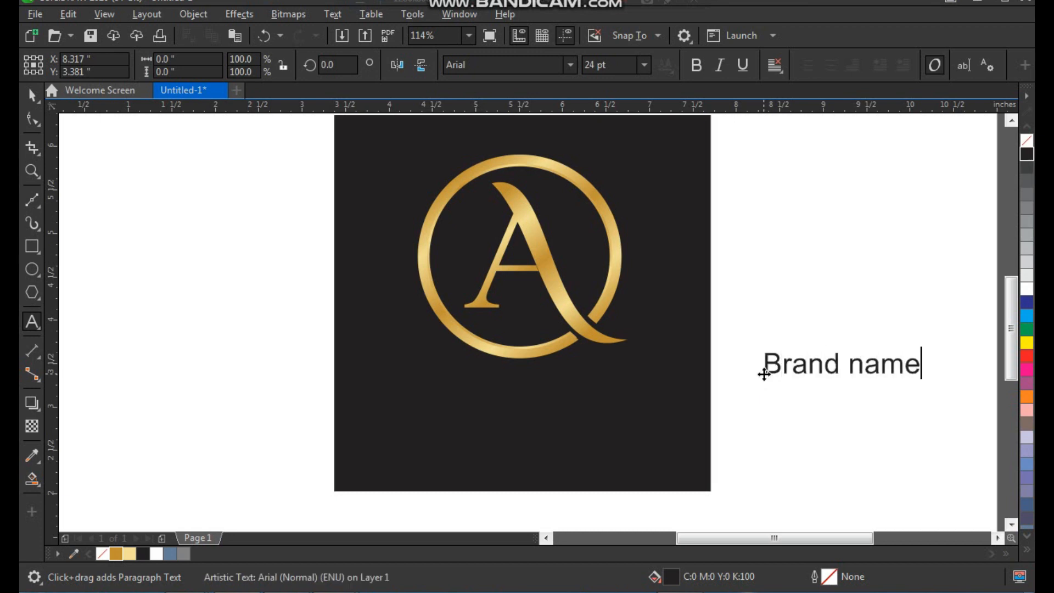
key("Return")
type("Slogan Here")
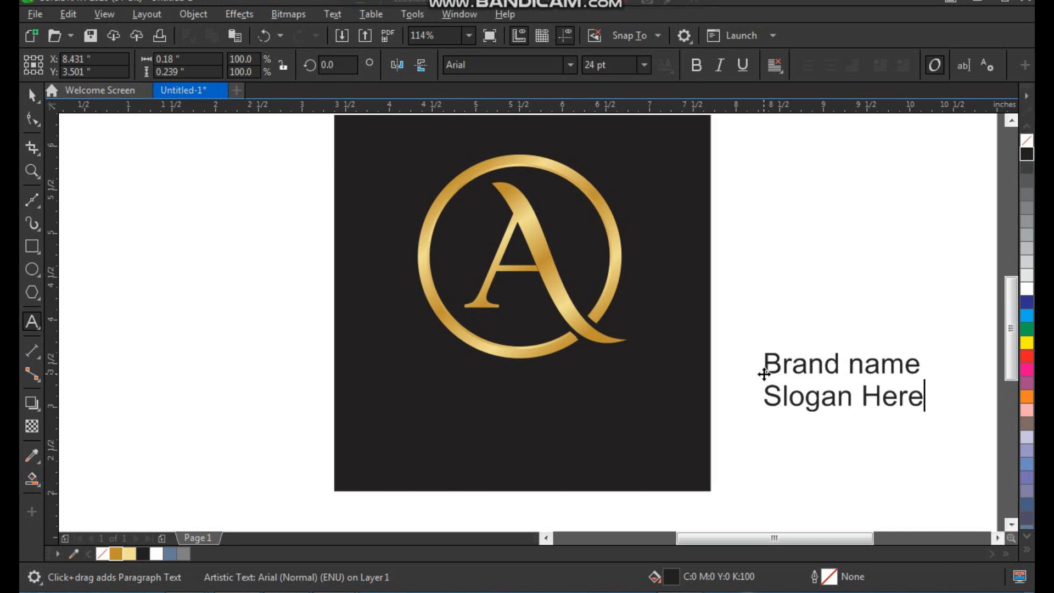
key("ctrl+space")
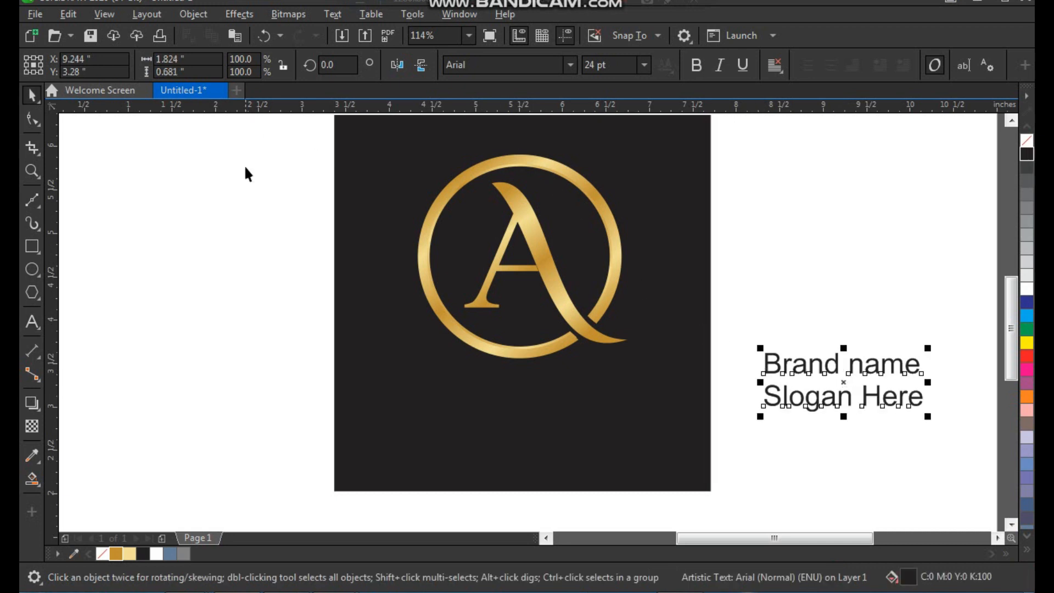
Try to convert the two-line text to curves
left_click(194, 13)
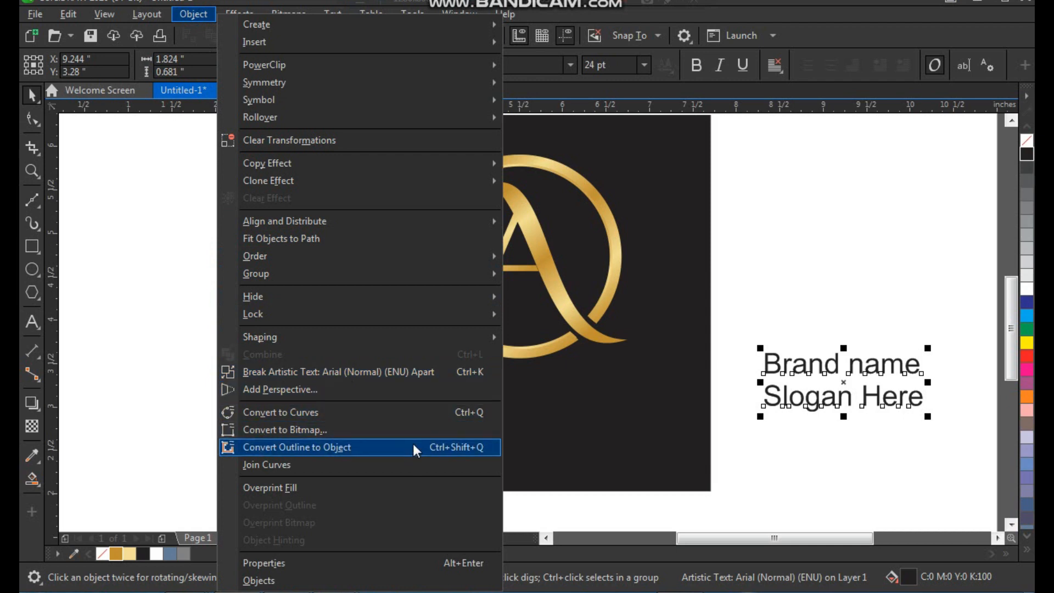
left_click(418, 413)
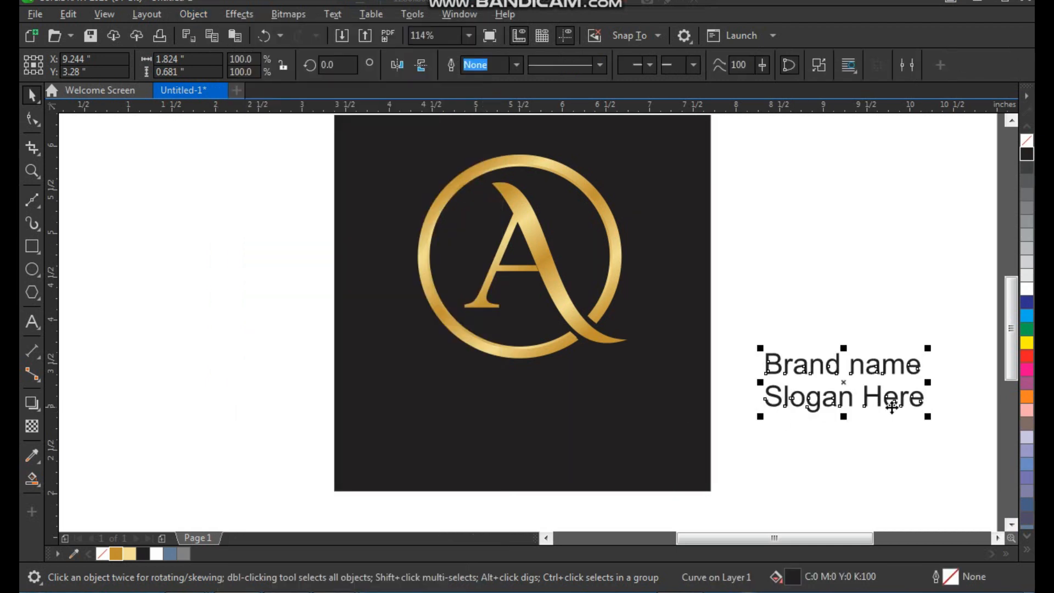
left_click_drag(899, 401, 859, 401)
key("ctrl+z")
Break the text apart into separate lines and pull "Brand name" away from the slogan
key("z")
left_click_drag(760, 326, 932, 496)
left_click(729, 424)
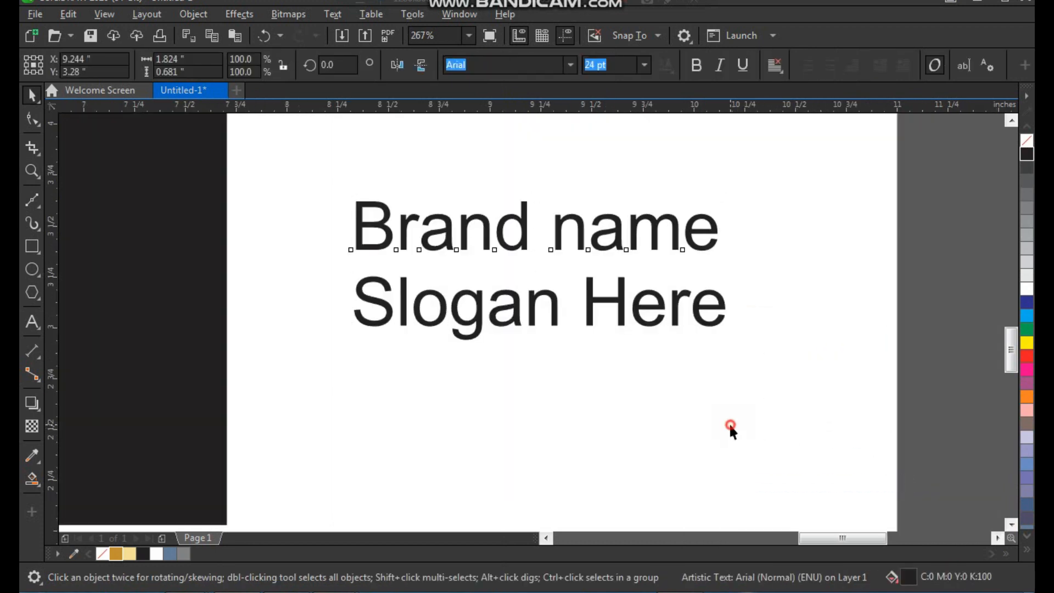
left_click_drag(708, 243, 463, 266)
Fill "Brand name" with white and place it on the black square below the logo
key("F3")
key("F2")
left_click_drag(518, 174, 144, 383)
left_click(1022, 287)
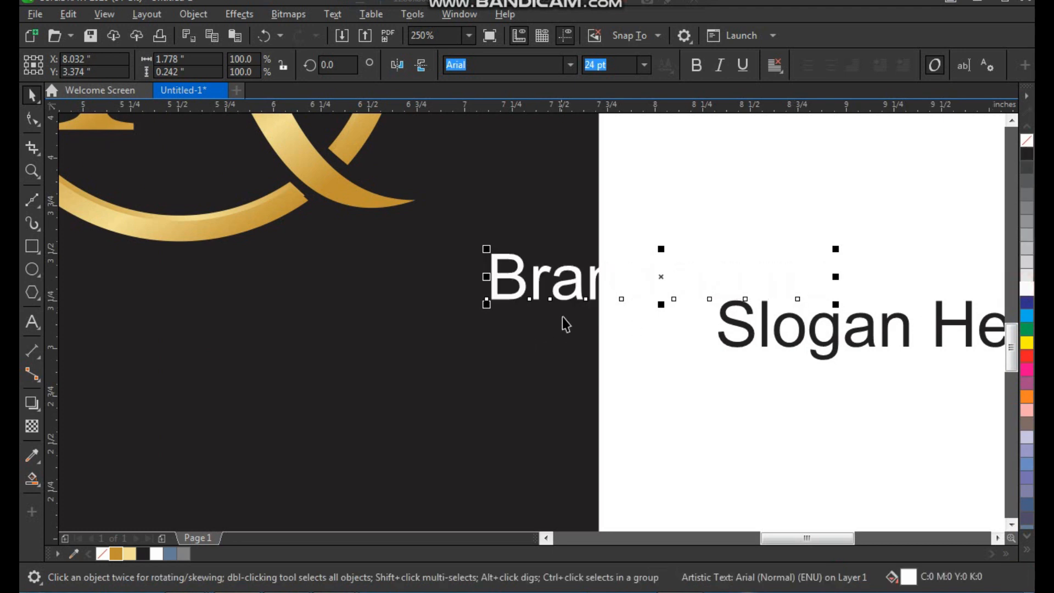
left_click_drag(577, 293, 169, 370)
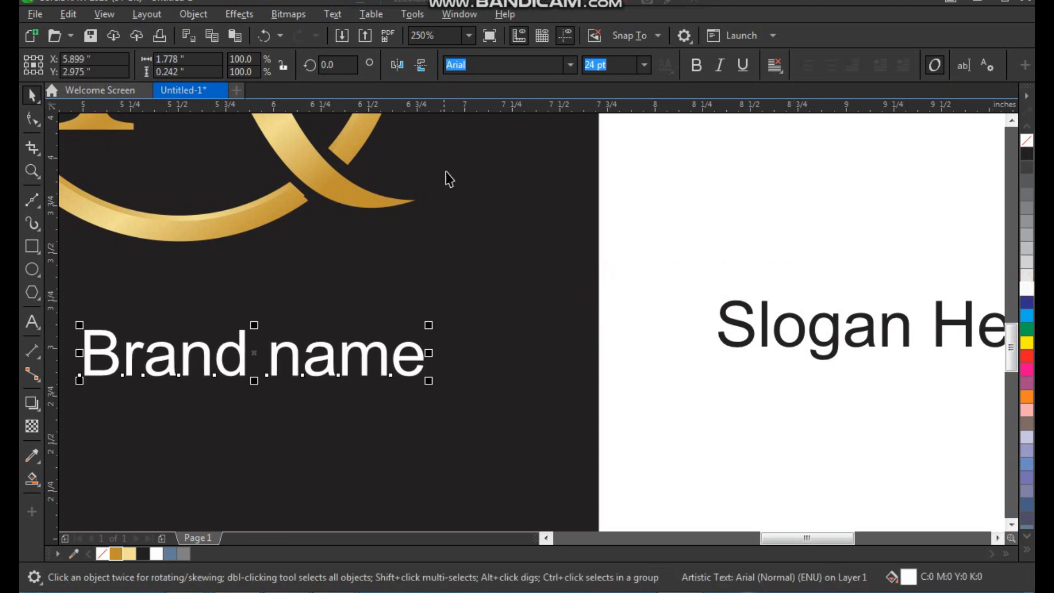
Change the case of the brand name text to UPPERCASE
key("F8")
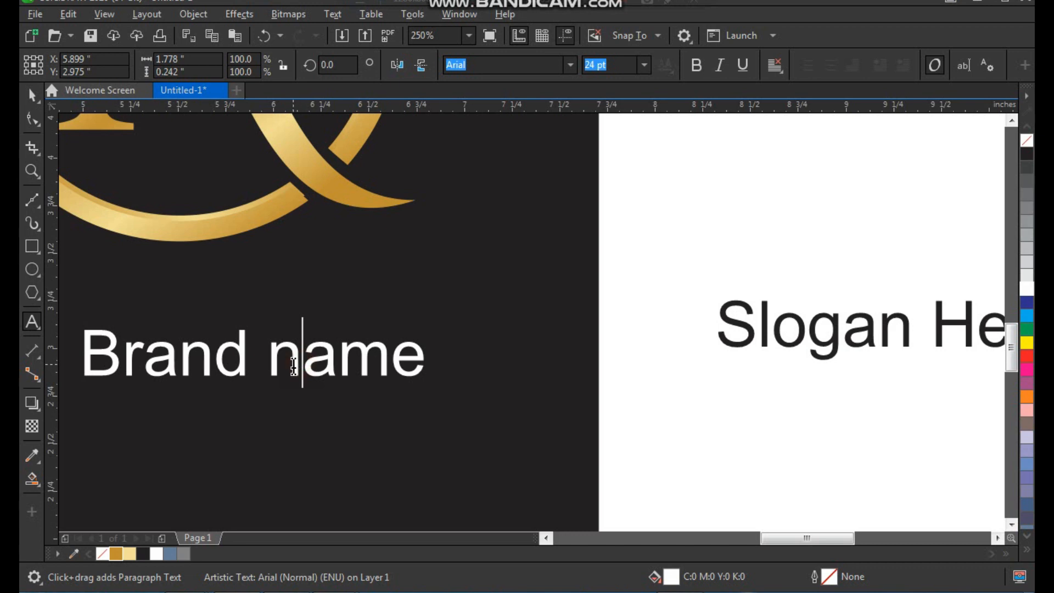
key("Escape")
left_click(331, 14)
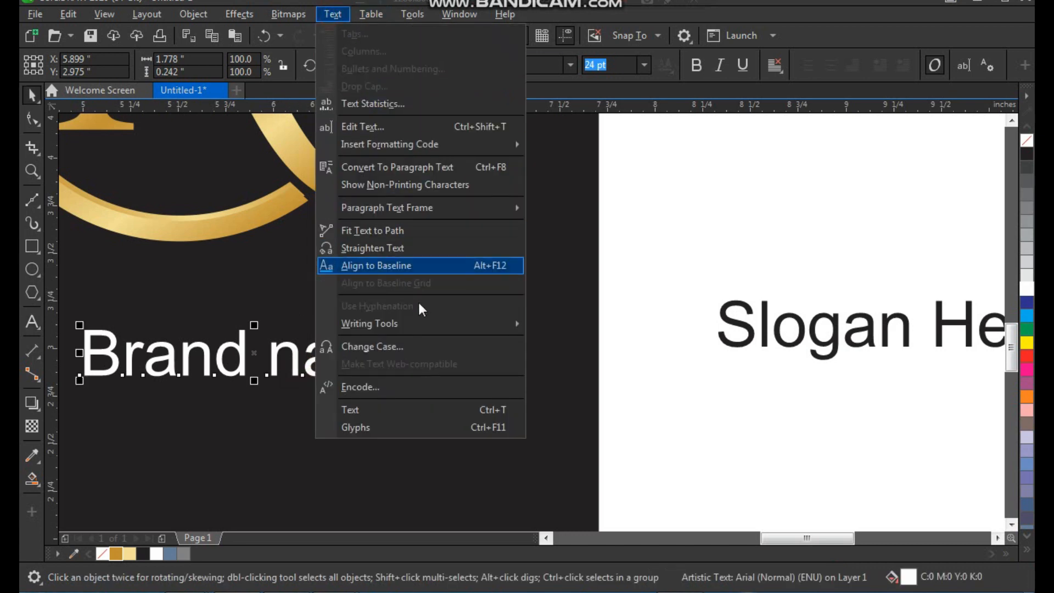
left_click(403, 344)
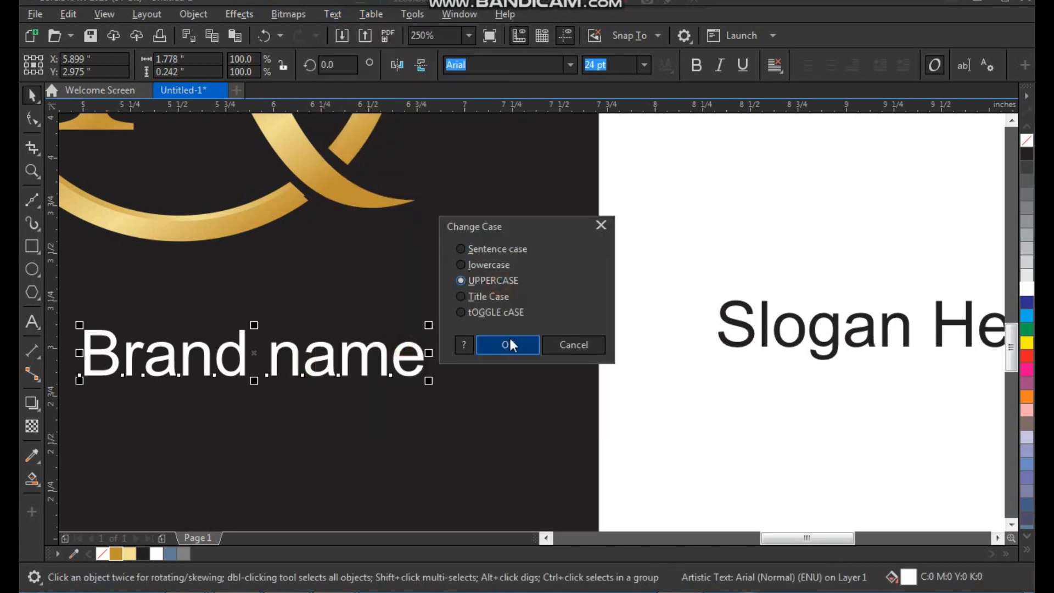
left_click(510, 342)
Set the brand name's font to Aristocrat and move the text back within the black square
left_click(569, 65)
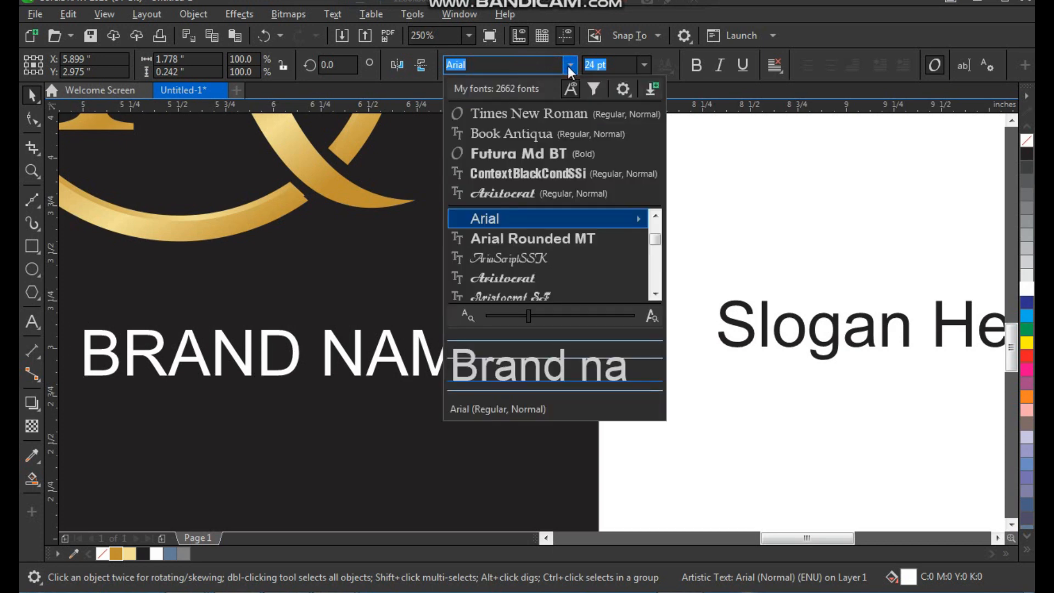
left_click(541, 192)
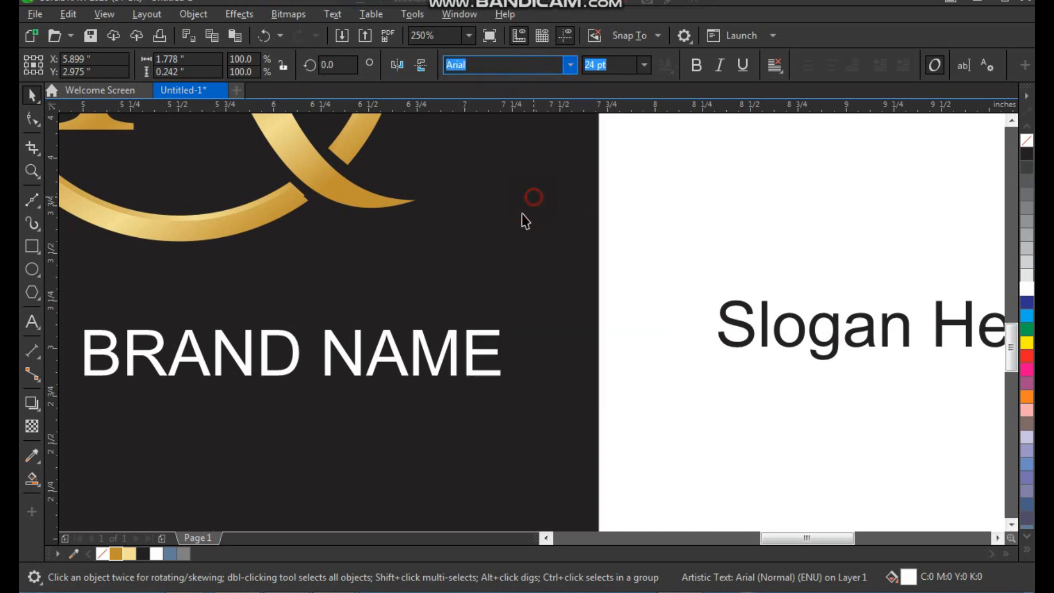
scroll(535, 311, "down", 5)
scroll(638, 242, "up", 3)
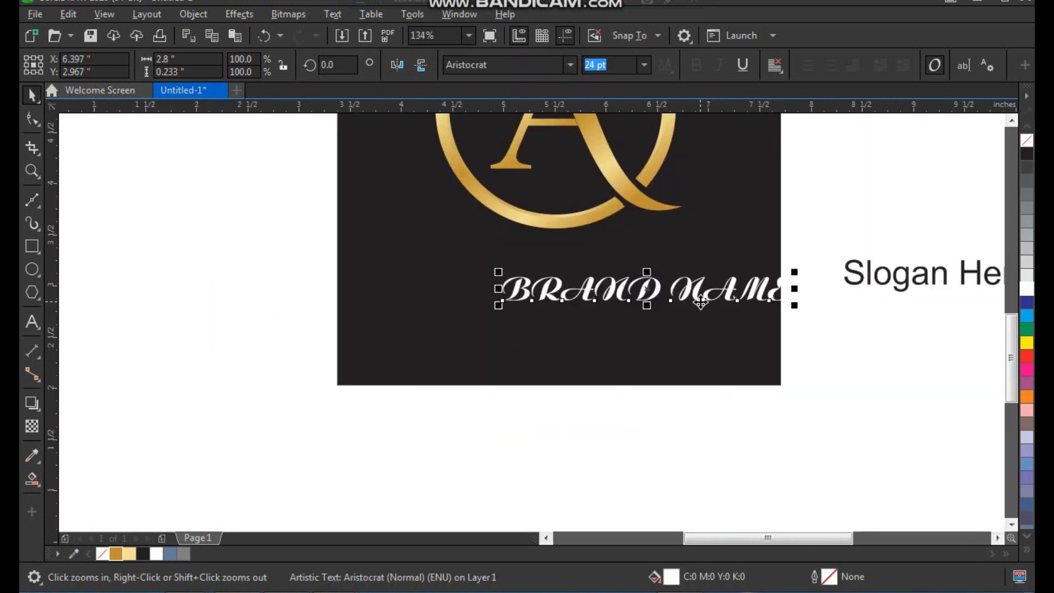
left_click_drag(700, 301, 601, 301)
Change the case of the brand name text to Title Case
left_click(333, 13)
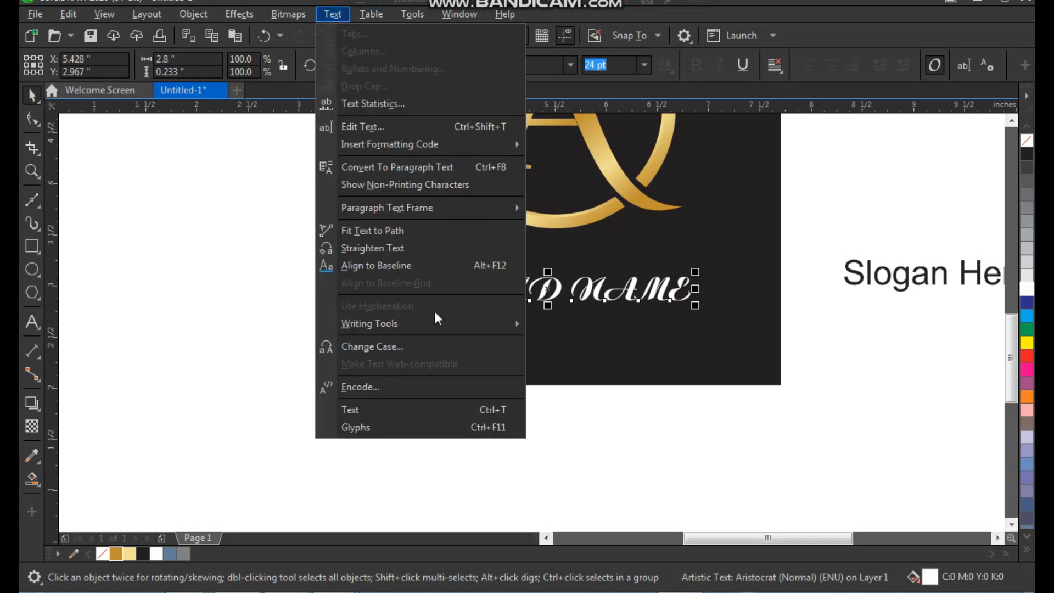
left_click(427, 347)
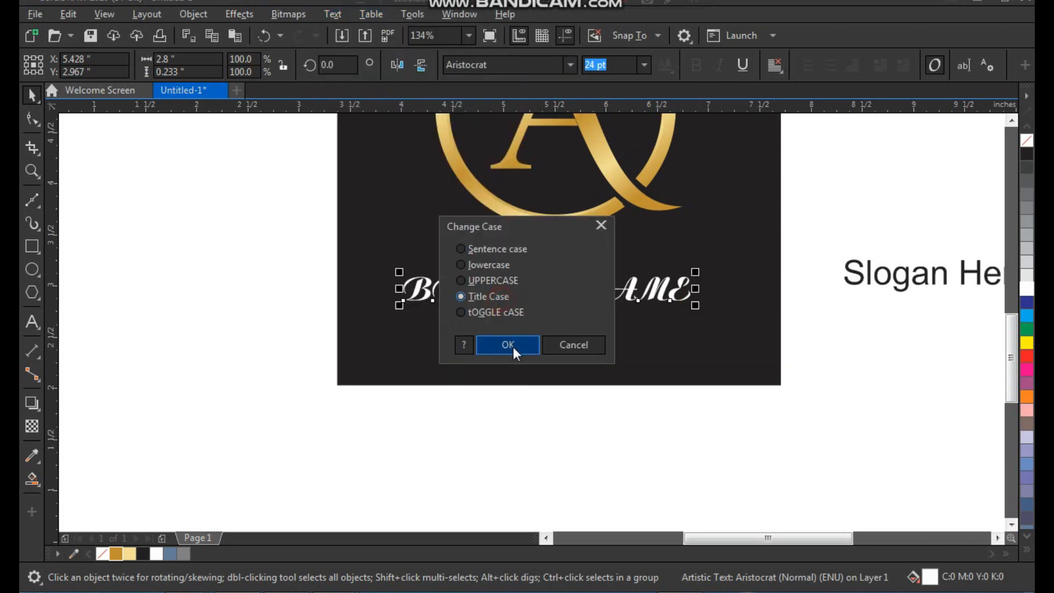
left_click(507, 345)
Enlarge the brand name to about 40.9 pt and centre it horizontally on the black square
key("z")
left_click(581, 312)
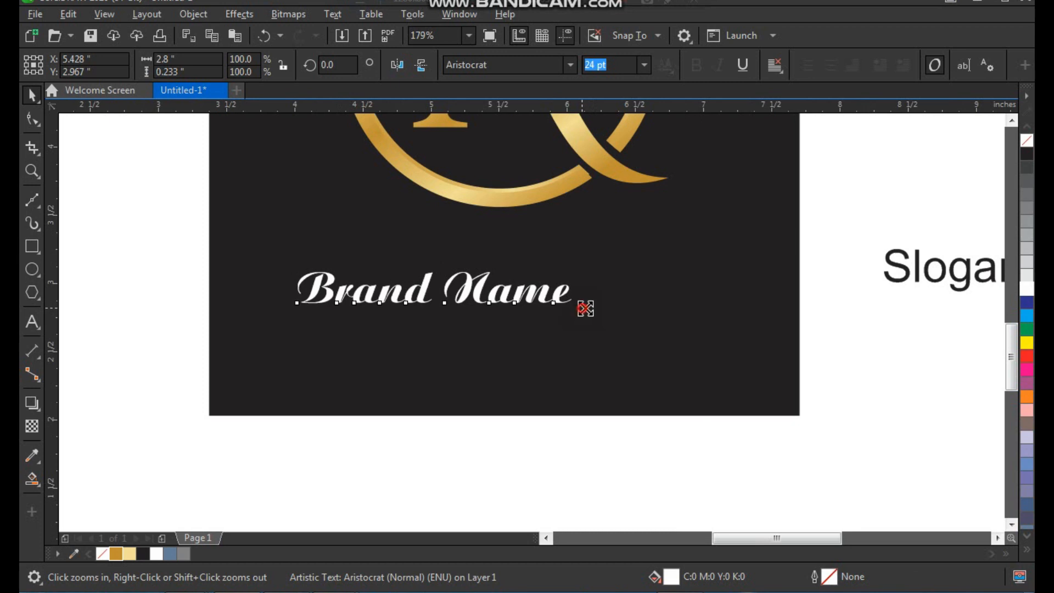
left_click_drag(582, 309, 677, 357)
key("space")
left_click_drag(647, 301, 716, 280)
left_click(682, 353, "shift")
Move "Slogan Here" onto the square beneath the brand name and fill it with white
left_click(871, 352)
left_click_drag(943, 282, 486, 347)
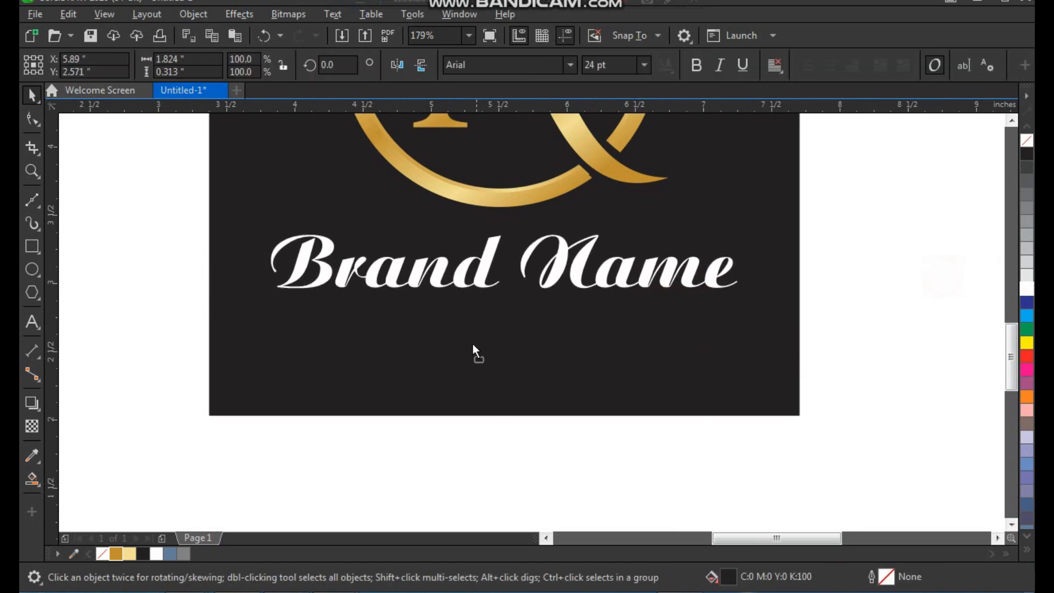
left_click(1025, 289)
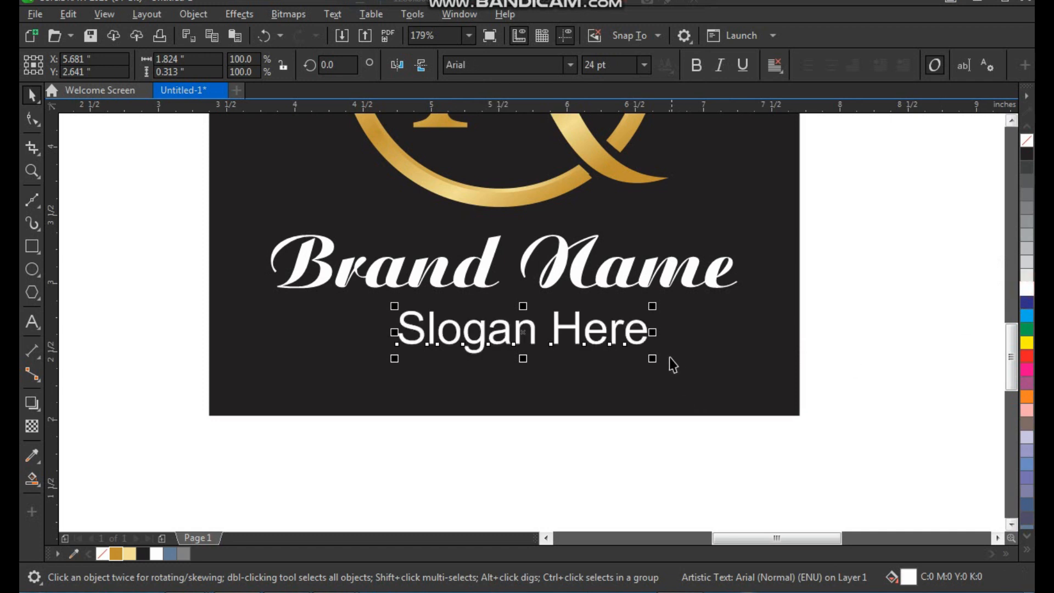
Shrink the slogan and widen its letter spacing, keeping it centred beneath the brand name
mouse_move(653, 359)
left_mouse_down()
mouse_move(571, 369)
mouse_move(572, 358)
mouse_move(655, 352)
left_mouse_up()
key("F10")
key("space")
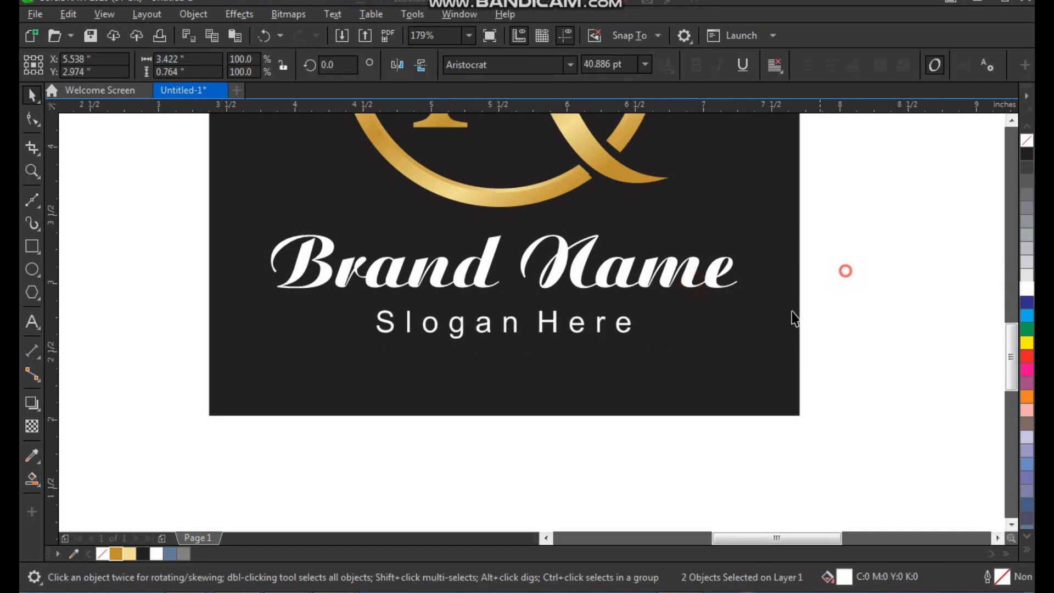
left_click(736, 360)
Group the logo with both text lines and centre the group vertically on the black square
key("shift+F2")
left_click(852, 285)
left_click_drag(835, 146, 328, 500)
key("e")
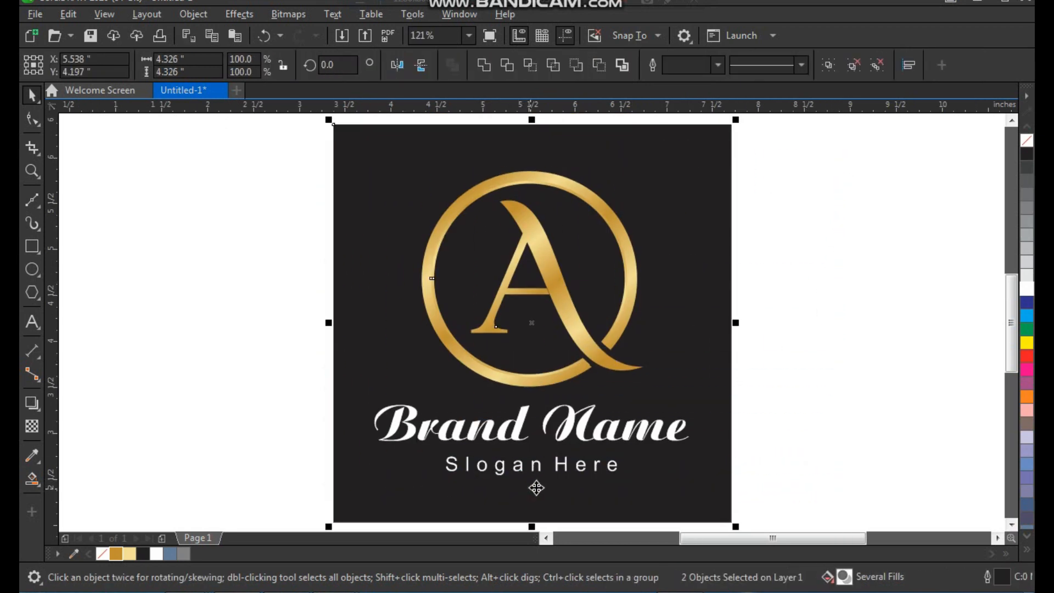
left_click(915, 307)
key("F3")
key("F2")
left_click_drag(895, 174, 544, 425)
left_click_drag(449, 163, 771, 473)
left_click(714, 285)
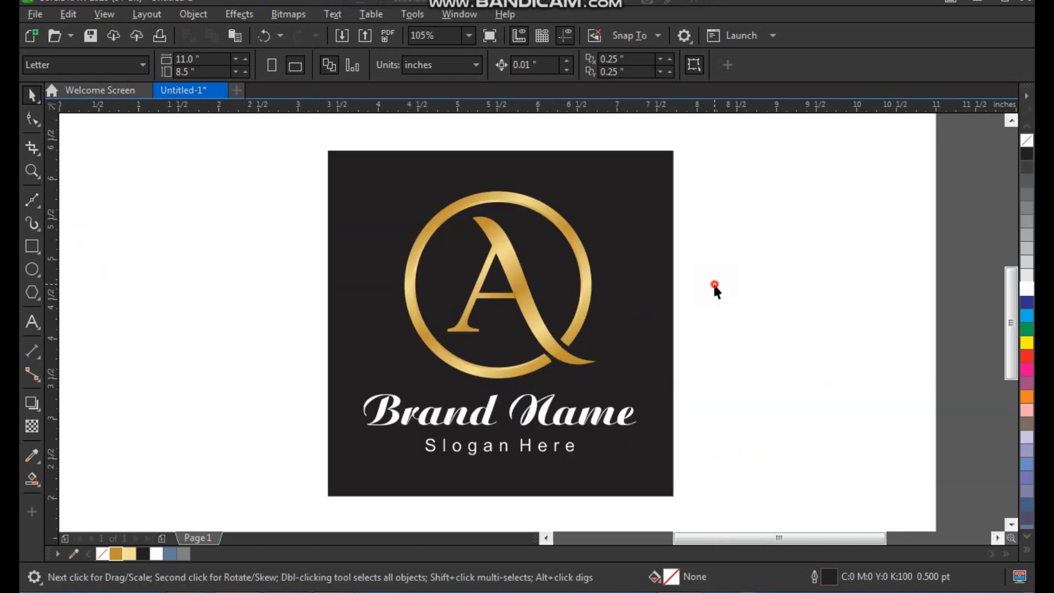